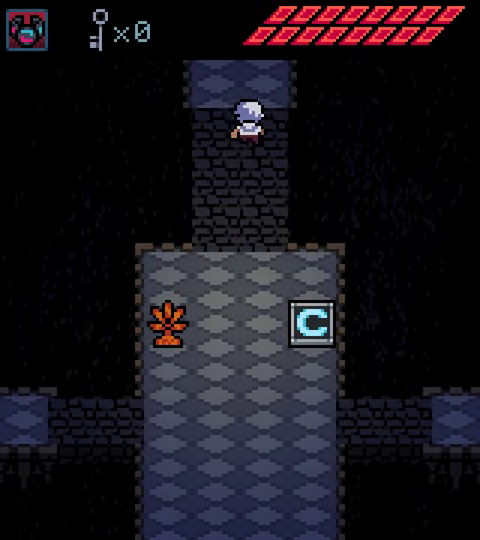
Walk north past the fence and east through the forest to the ladder tower.
key("Up")
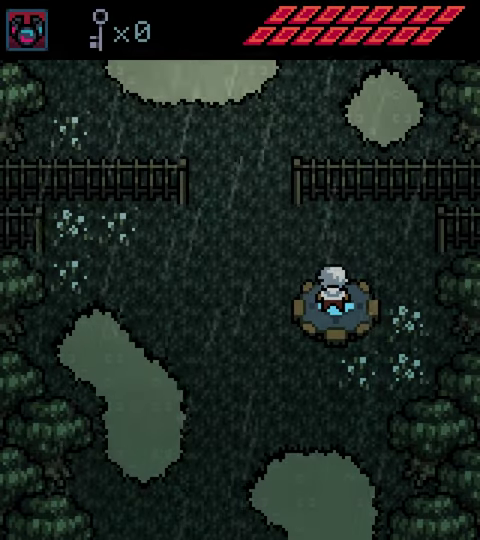
key("Left")
key("Up")
key("Up")
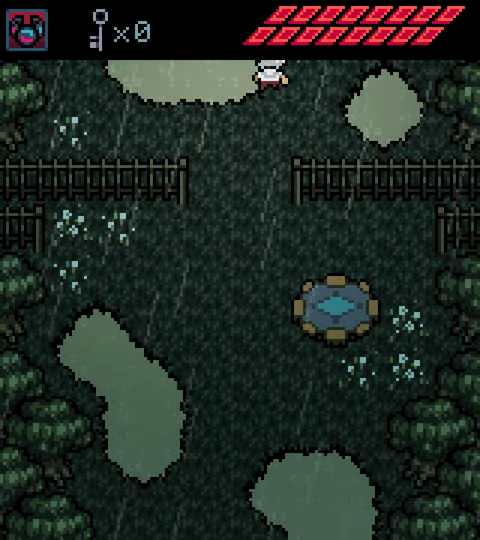
key("Up")
key("Up")
key("Up")
key("Up")
key("Right")
key("Right")
key("Right")
key("Left")
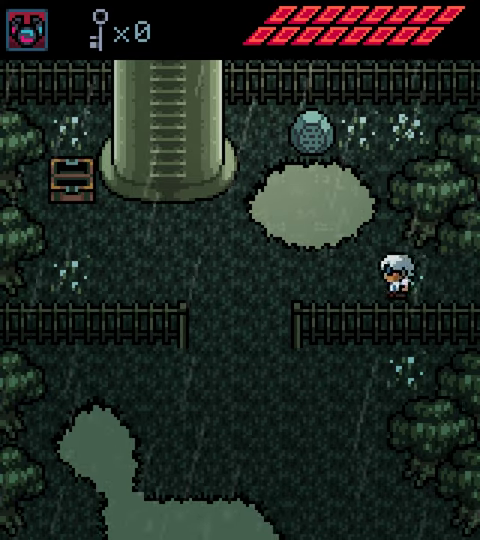
key("Right")
key("Right")
key("Right")
key("Right")
key("Up")
key("Up")
key("Up")
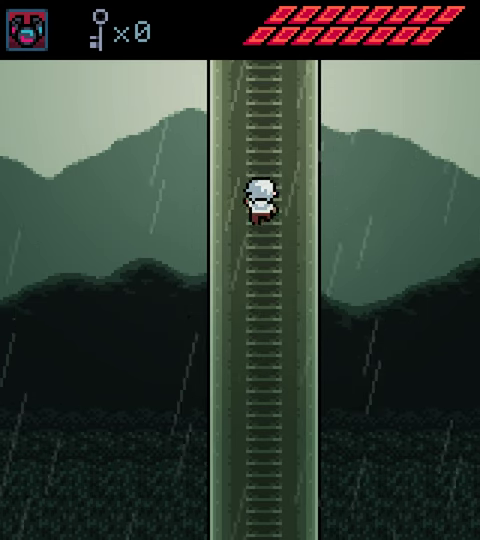
Climb the tall ladder into the sky to the white tiled room.
key("Up")
key("Up")
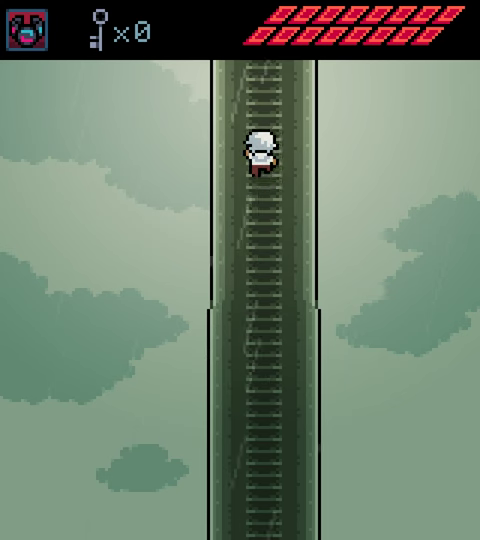
key("Up")
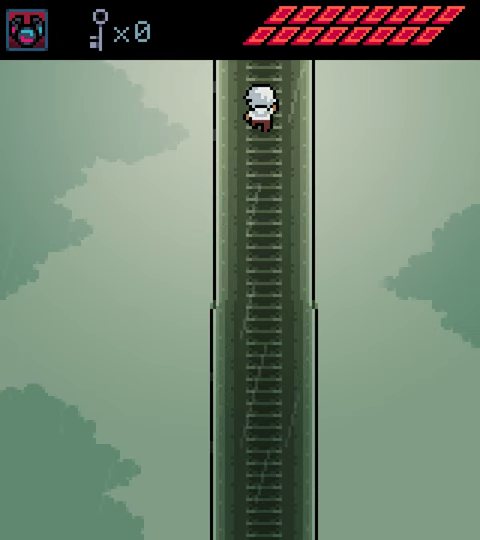
key("Up")
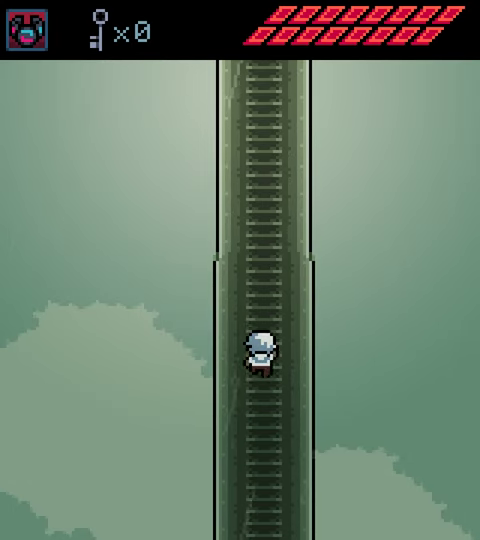
key("Up")
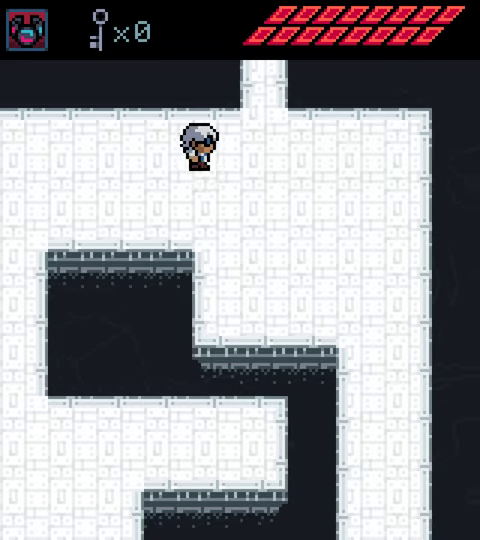
key("Up")
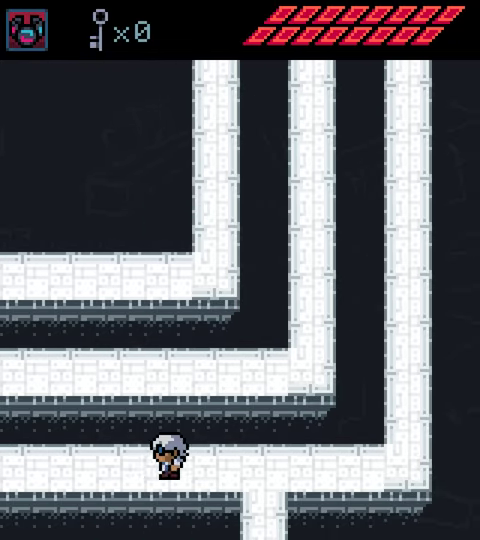
Explore the boulder room, return to the corridor, and move up a room.
key("Left")
key("Left")
key("Right")
key("Right")
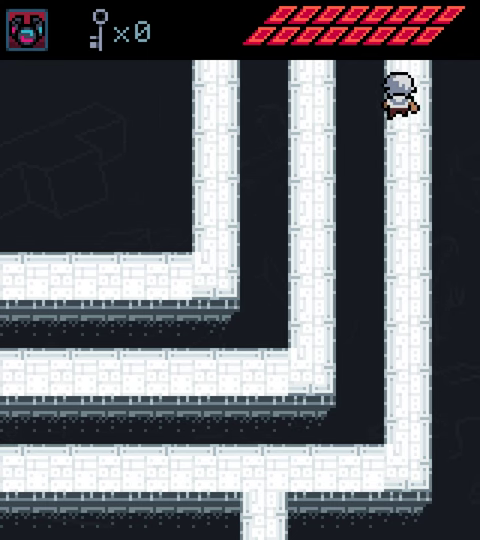
key("Up")
key("Up")
Follow the top corridor left, ride the teleporter pad, and exit north.
key("Left")
key("Down")
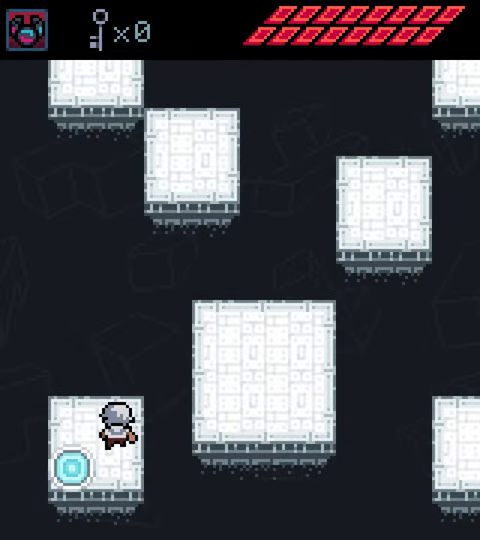
key("Right")
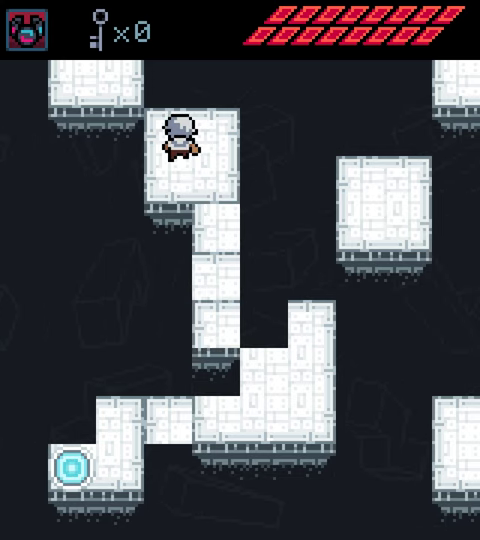
key("Left")
key("Up")
key("Up")
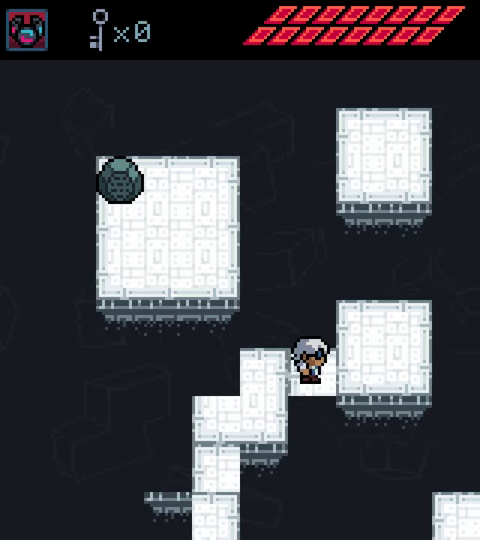
Climb the shifting right column east to the next teleporter pad.
key("Up")
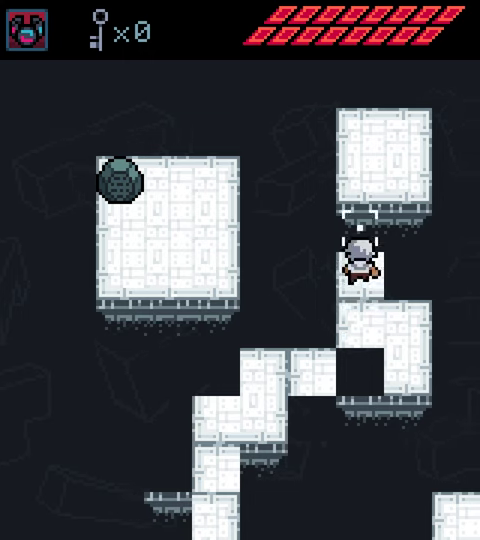
key("Up")
key("Right")
key("Right")
key("Right")
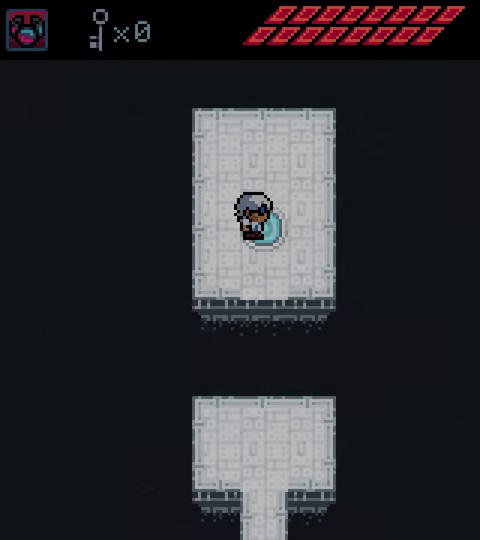
key("Down")
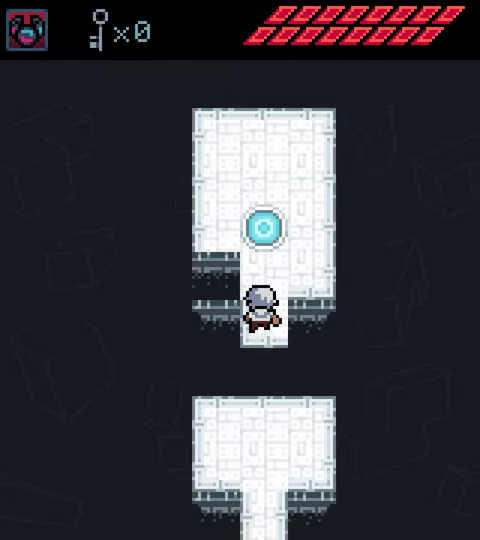
Follow the corridors down, right, and down again to the boulder room.
key("Down")
key("Down")
key("Down")
key("Down")
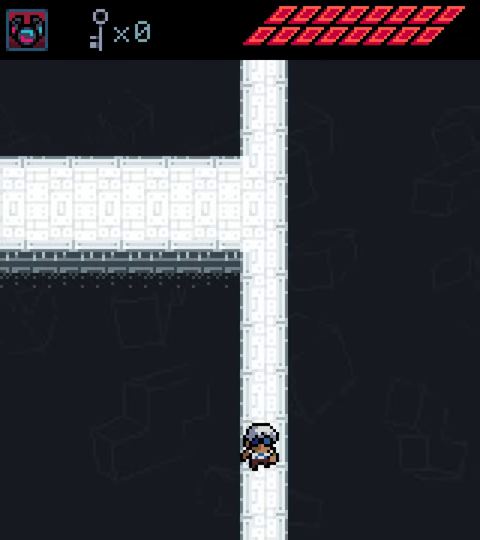
key("Down")
key("Down")
key("Down")
key("Down")
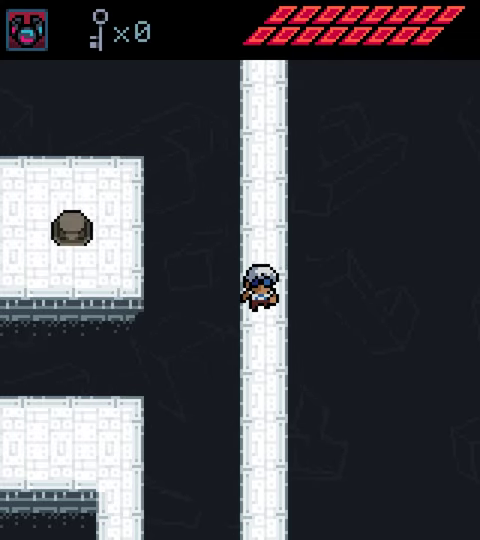
key("Down")
key("Down")
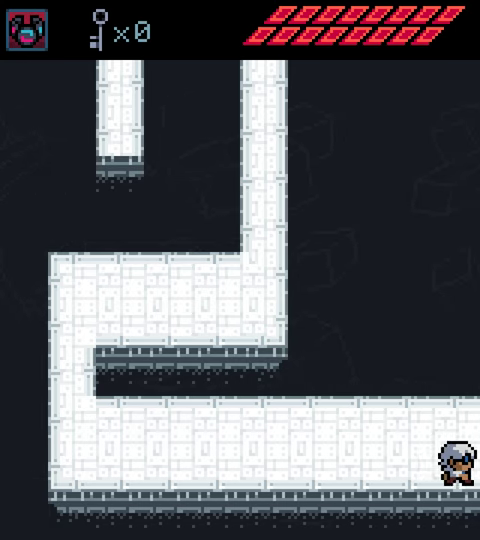
key("Right")
key("Right")
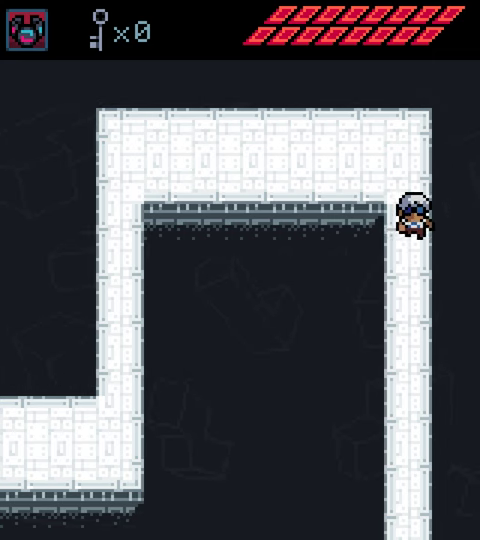
key("Down")
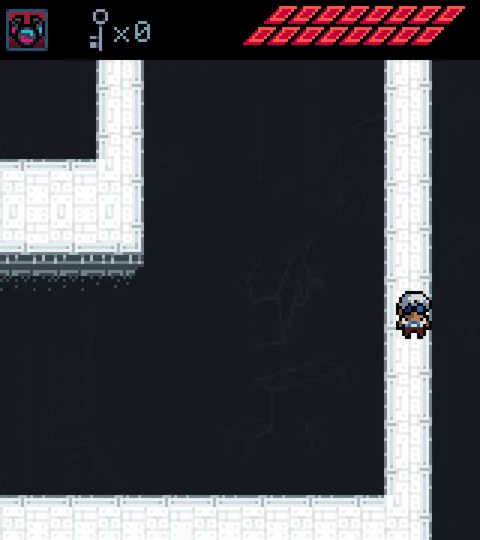
key("Down")
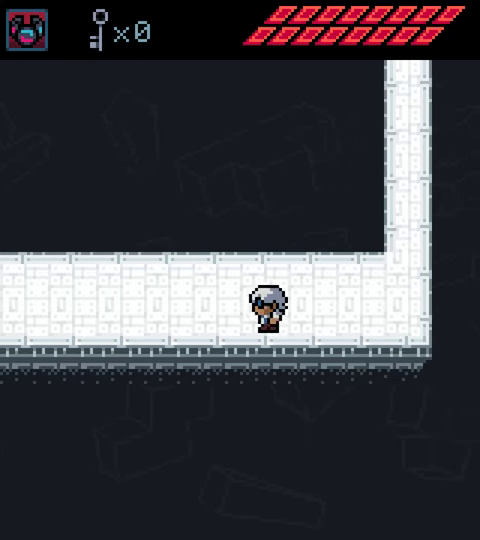
key("Left")
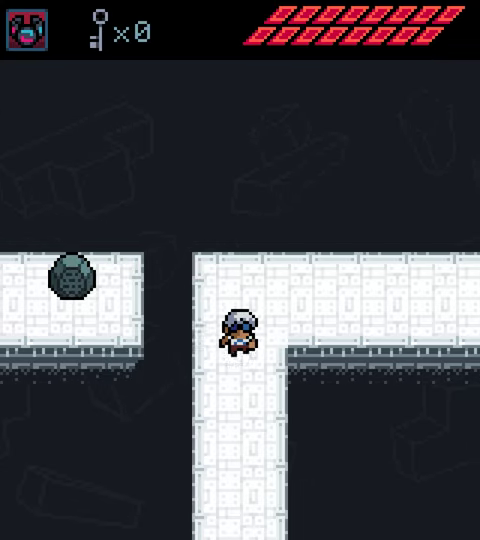
Walk down to the 47-card gate and confirm 47 cards on the Cards page.
key("Down")
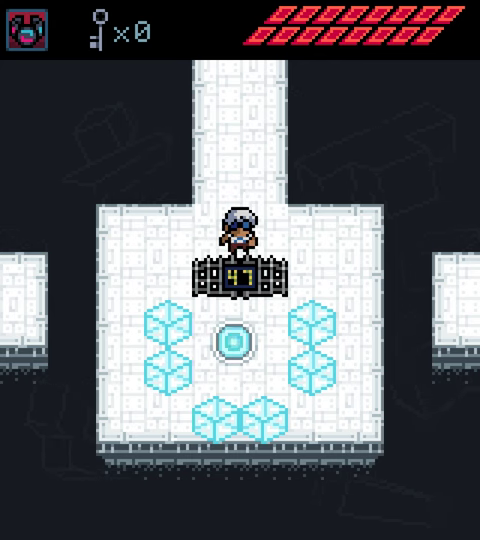
key("Left")
key("Down")
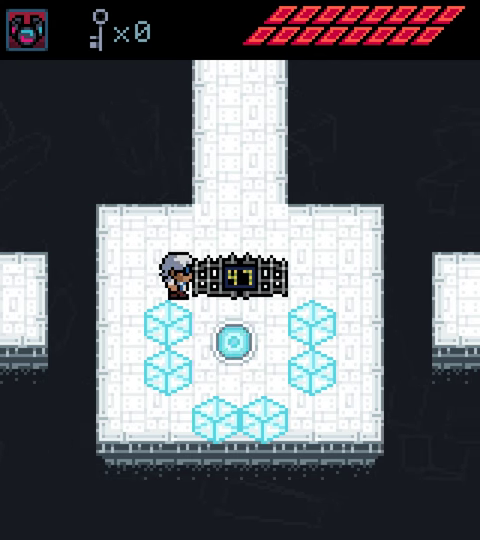
key("Return")
key("Down")
key("Down")
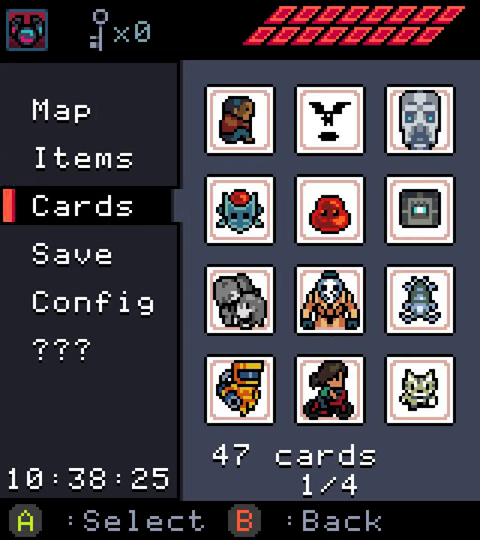
key("Escape")
Face the 47-card gate and dismiss its message so it opens.
key("Up")
key("Right")
key("Right")
key("Down")
key("c")
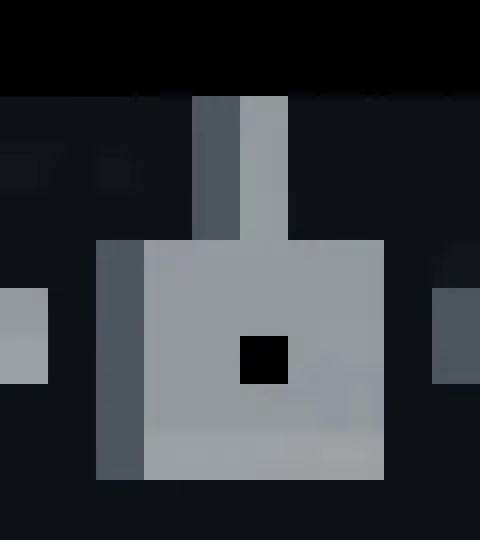
Open and close the pause menu, then walk right past the pad.
key("Return")
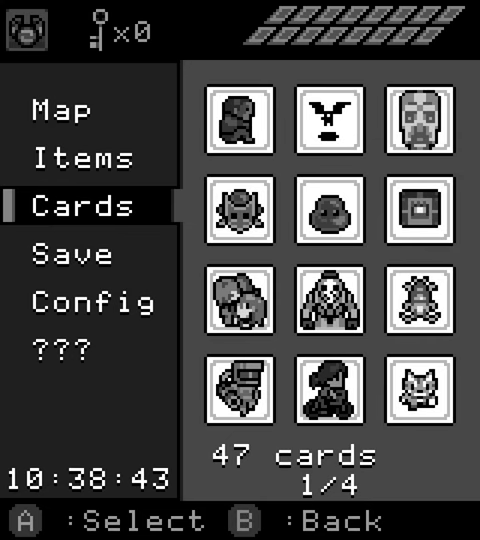
key("Up")
key("Up")
key("Escape")
key("Right")
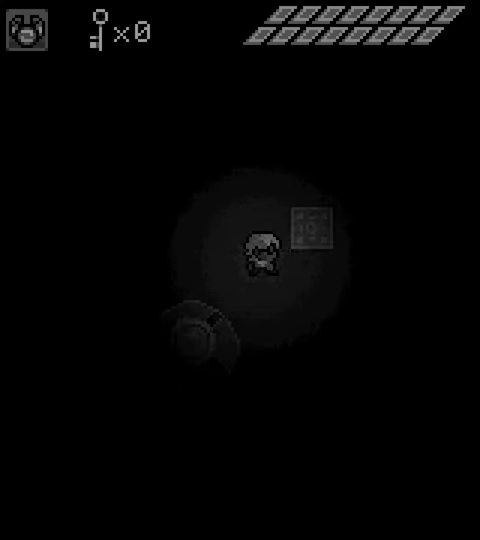
key("Right")
key("Up")
Cross the first dark room to its bottom tiles, then head to the upper-right area.
key("Left")
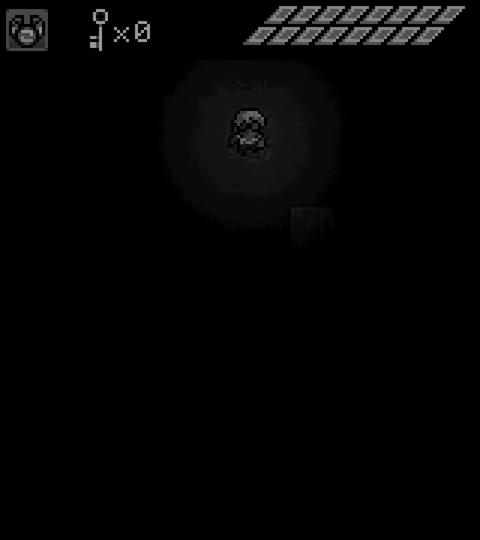
key("Down")
key("Right")
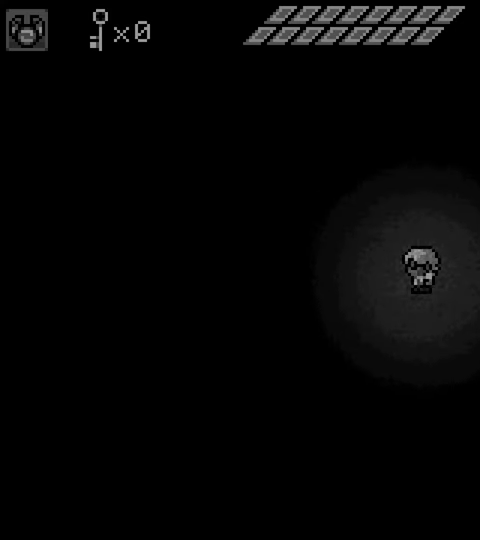
key("Down")
key("Left")
key("Down")
key("Right")
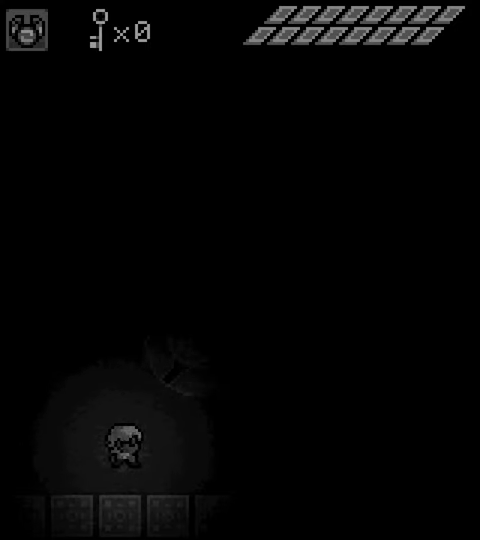
key("Left")
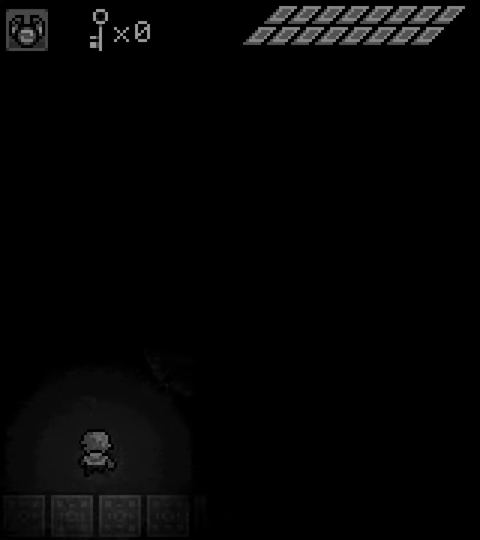
key("Right")
key("Up")
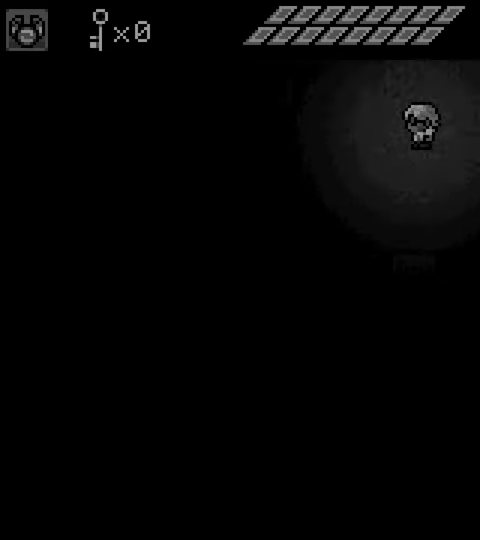
Reach the room's left edge, attempt a swap the game refuses, and dismiss the message.
key("Down")
key("Down")
key("Left")
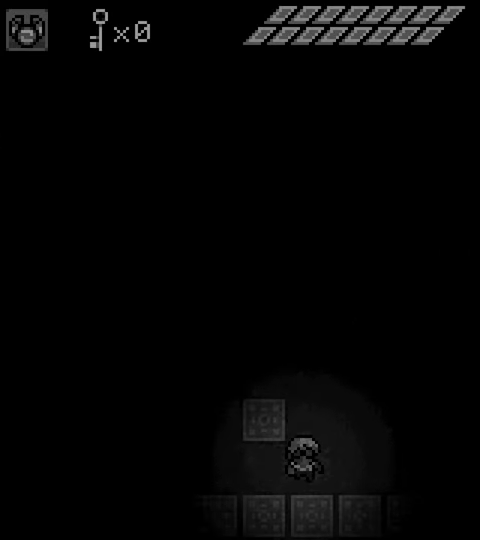
key("Up")
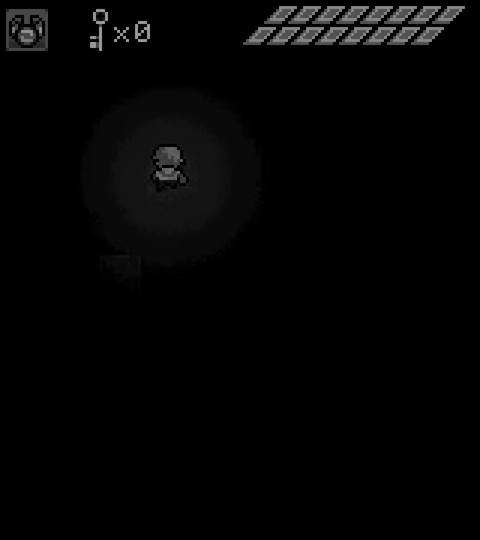
key("Left")
key("Down")
key("Right")
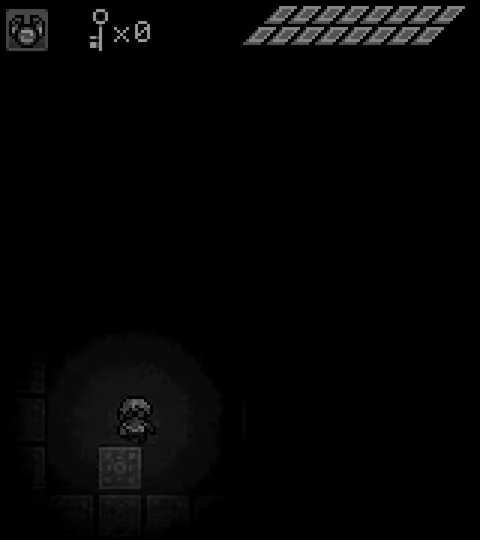
key("z")
Walk up out of the dark room into the next area.
key("Up")
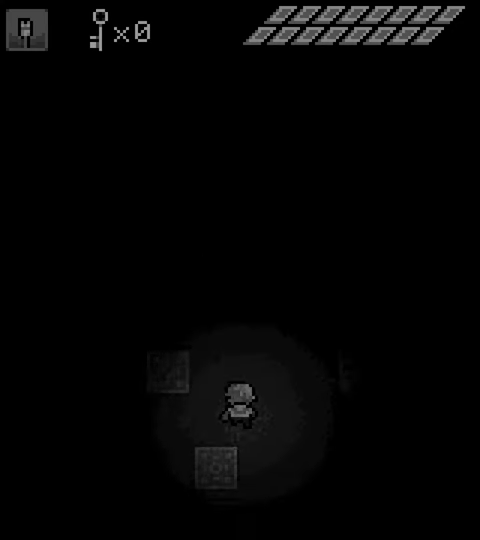
key("Left")
key("Right")
key("Right")
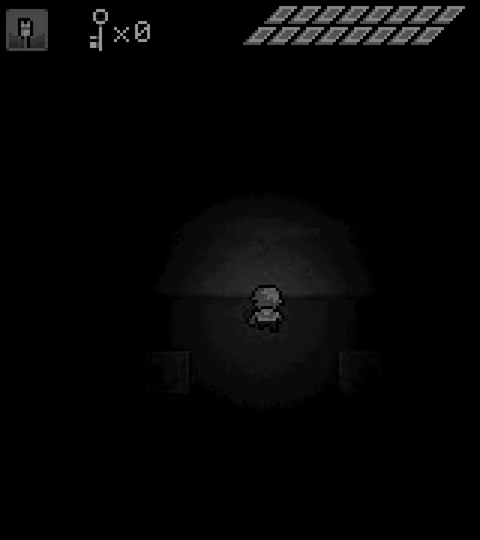
key("Down")
Cross the next dark room rightward, wrapping around to the left edge and passing the block.
key("Right")
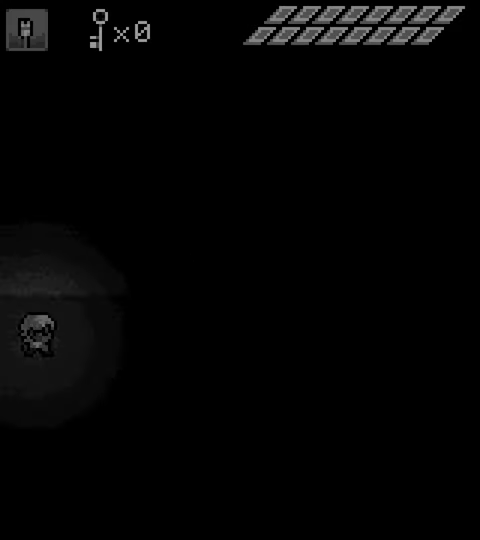
key("Down")
key("Right")
key("Up")
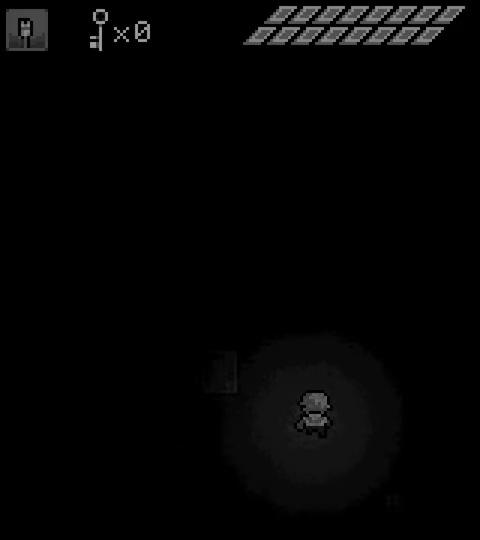
key("Right")
key("Down")
key("Right")
key("Up")
key("Down")
key("Right")
key("Up")
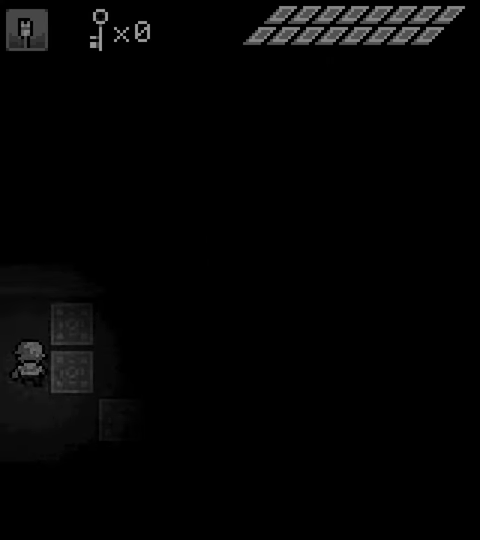
Go down the room's left side past the crates to the round floor switch and beyond.
key("Up")
key("Down")
key("Right")
key("Up")
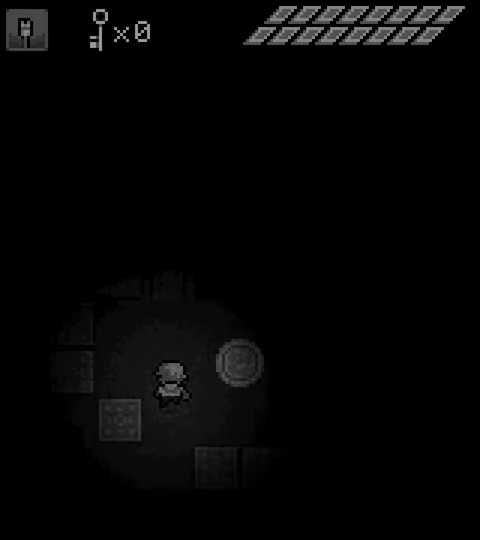
key("Up")
key("Right")
Cross the room to its right edge.
key("Up")
key("Right")
key("Up")
key("Down")
key("Right")
key("Right")
key("Left")
key("Down")
key("Right")
key("Down")
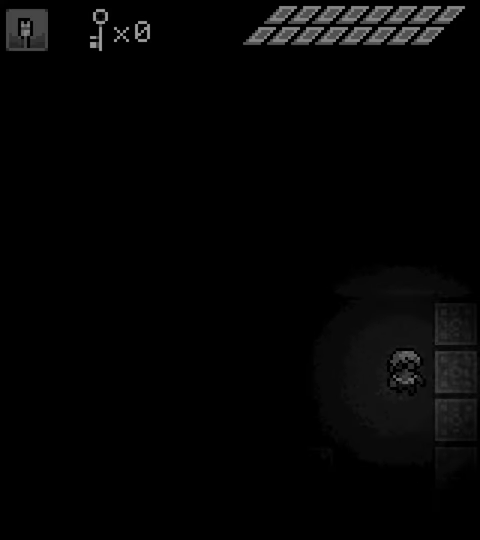
Move along the right wall, then down toward the bottom tiles.
key("Left")
key("Left")
key("Up")
key("Down")
key("Right")
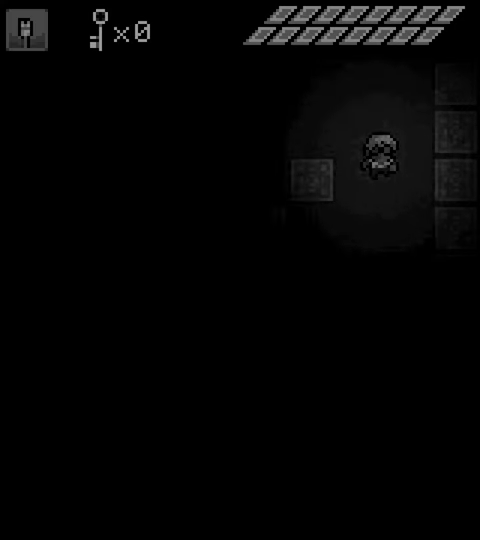
key("Left")
key("Down")
key("Right")
key("Down")
key("Down")
key("Down")
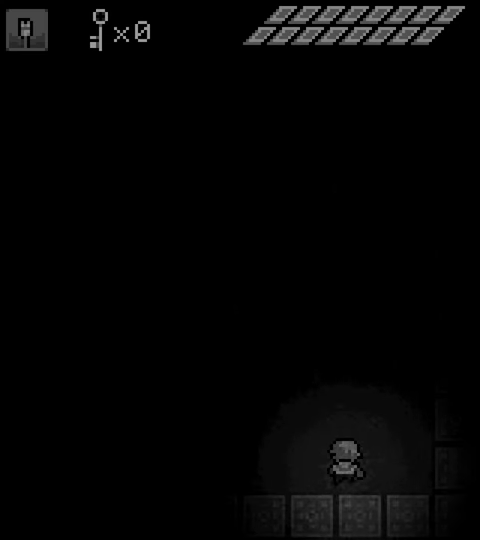
Travel up and left across the dark room, climbing several tiles.
key("Left")
key("Up")
key("Left")
key("Up")
key("Left")
key("Up")
key("Left")
key("Up")
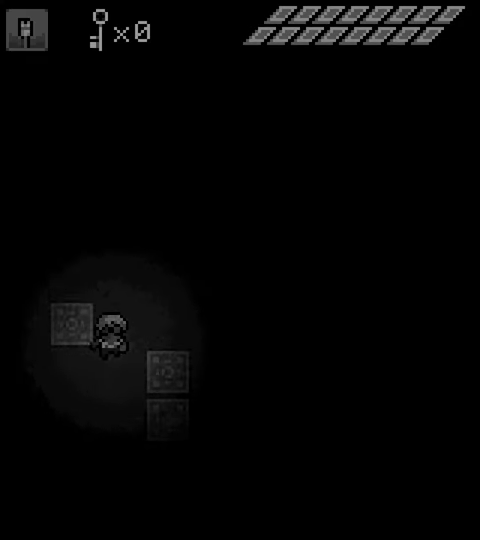
key("Down")
key("Right")
key("Up")
key("Up")
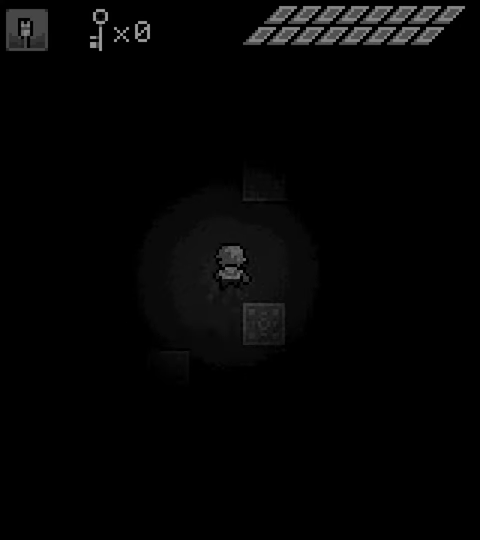
key("Up")
key("Up")
Walk to the left edge and leave the room into a new area.
key("Left")
key("Left")
key("Left")
key("Down")
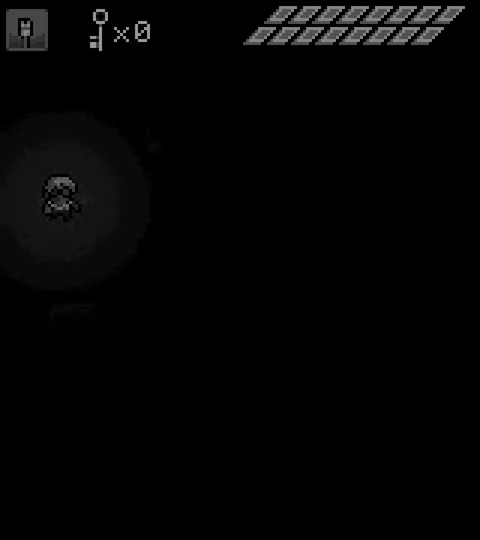
key("Down")
key("Down")
key("Left")
Move down-right, then up and down-left around the new area.
key("Left")
key("Down")
key("Right")
key("Left")
key("Down")
key("Left")
key("Up")
key("Up")
key("Down")
key("Left")
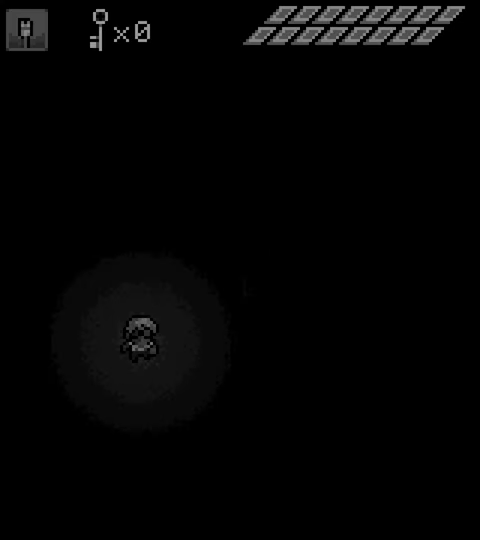
Head up-right toward the block in the new area.
key("Left")
key("Down")
key("Left")
key("Up")
key("Right")
key("Up")
key("Right")
key("Up")
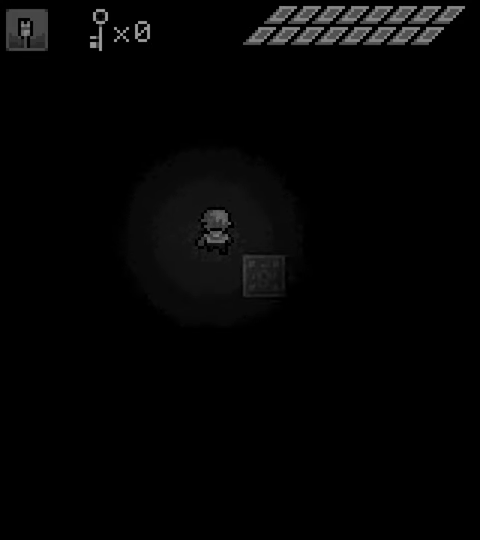
key("Up")
Go down-left to the left edge, then far right.
key("Right")
key("Left")
key("Up")
key("Left")
key("Down")
key("Down")
key("Left")
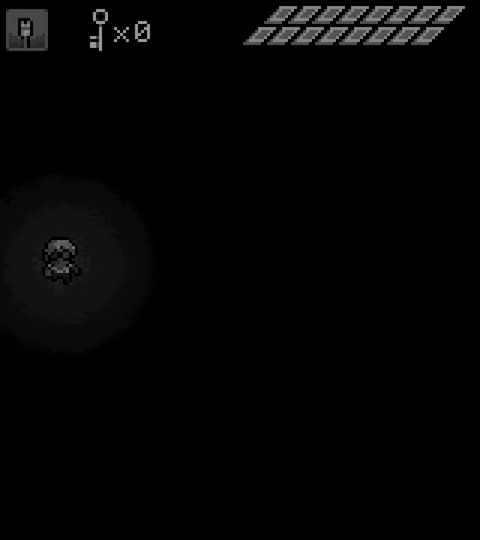
key("Right")
key("Down")
key("Right")
key("Left")
key("Down")
key("Left")
key("Down")
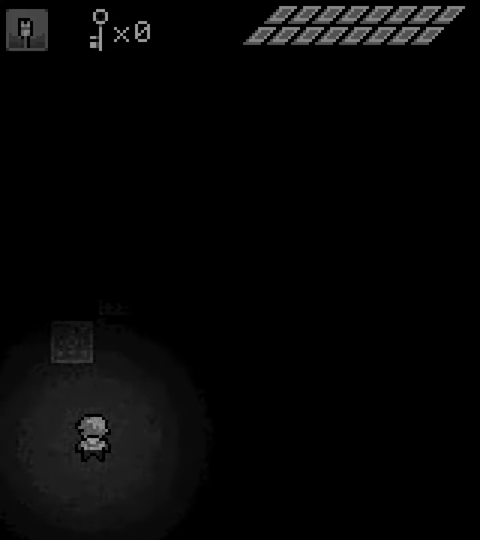
Work up-right across the dark area.
key("Right")
key("Right")
key("Up")
key("Right")
key("Up")
key("Right")
key("Up")
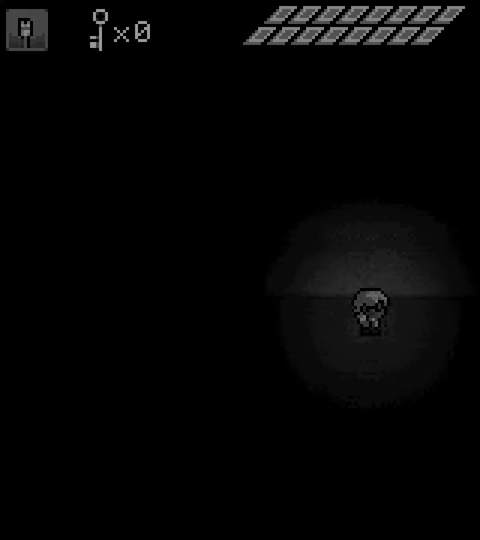
Walk down past the crates into the next area.
key("Right")
key("Down")
key("Right")
key("Right")
key("Down")
key("Right")
key("Down")
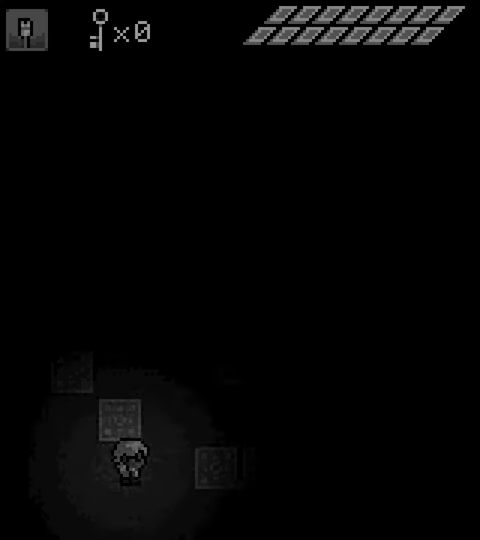
Climb into the corridor and stop just above the round pad.
key("Right")
key("Up")
key("Left")
key("Up")
key("Right")
key("Up")
key("Up")
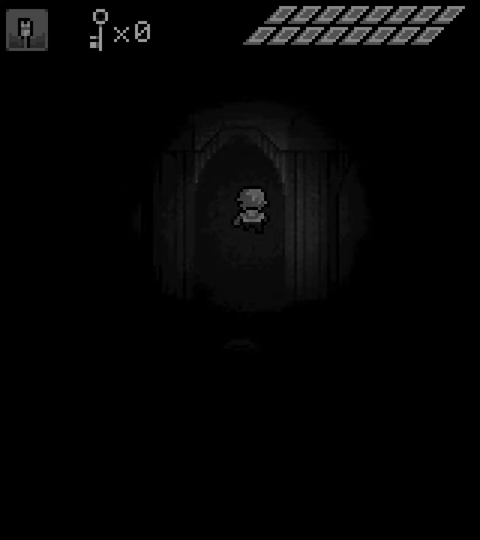
key("Left")
key("Right")
key("Down")
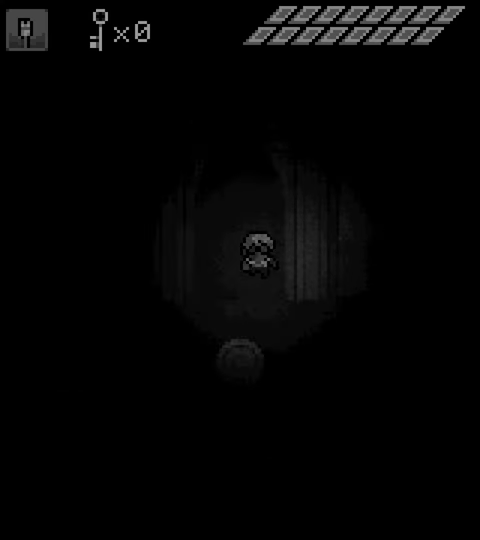
Step onto the save tile, then briefly open and close the pause menu.
key("Down")
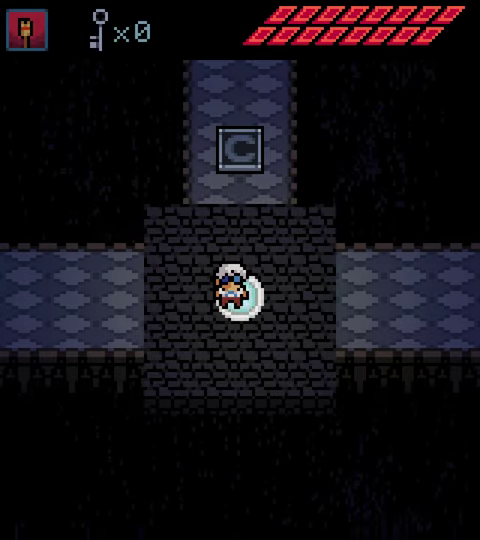
key("Right")
key("Up")
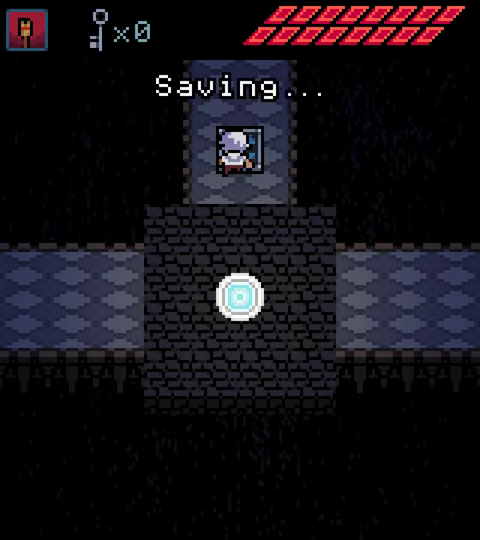
key("Return")
key("Return")
key("Down")
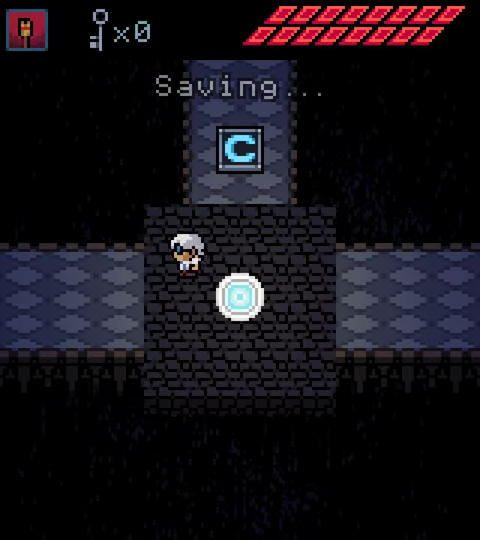
key("Left")
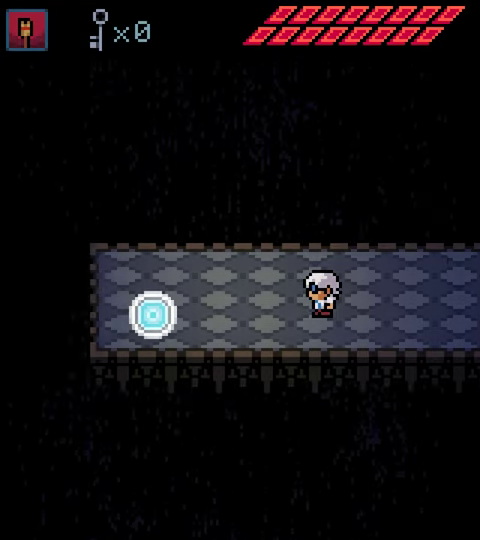
key("Right")
key("Up")
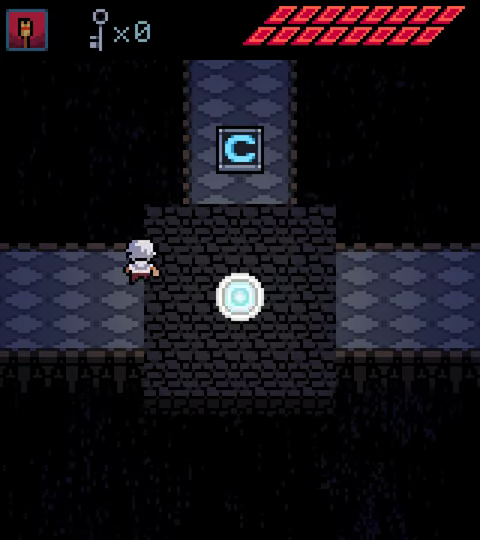
Talk to the boulder in the east room and equip the swap gadget.
key("Right")
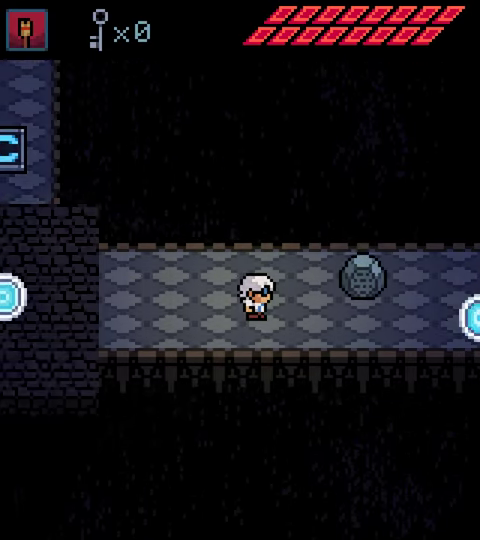
key("Right")
key("Up")
key("c")
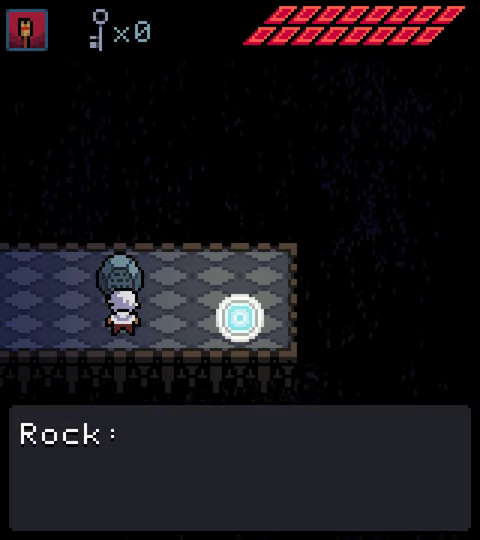
key("c")
key("c")
key("c")
key("Down")
key("x")
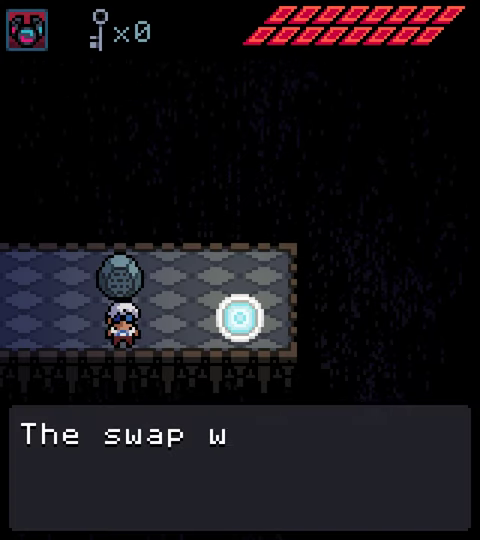
key("c")
key("Left")
key("Left")
key("Left")
Talk to the rock by the gate and try swapping with it, which fails.
key("Up")
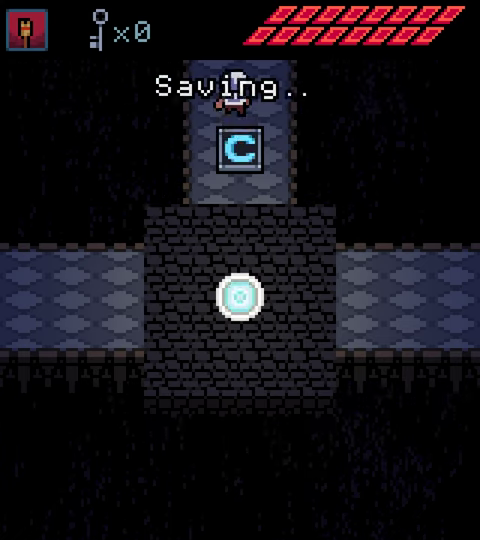
key("Up")
key("c")
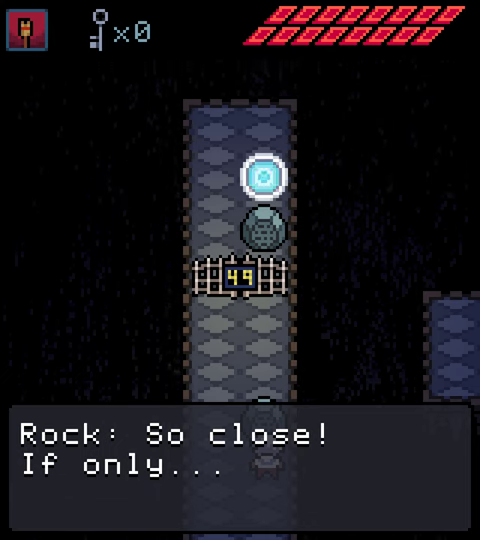
key("c")
key("Left")
key("Up")
key("Up")
key("Right")
key("Left")
key("x")
key("c")
Walk past the gate, down through the bottom exit and back into the portal room.
key("Up")
key("Right")
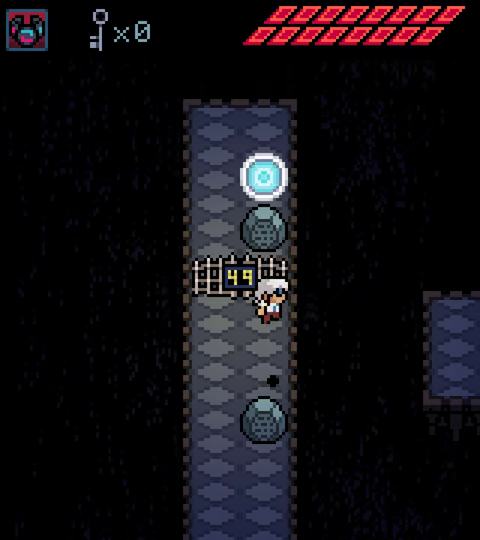
key("Down")
key("Left")
key("Down")
key("Down")
key("Down")
key("Up")
key("Up")
key("Down")
key("Down")
key("Left")
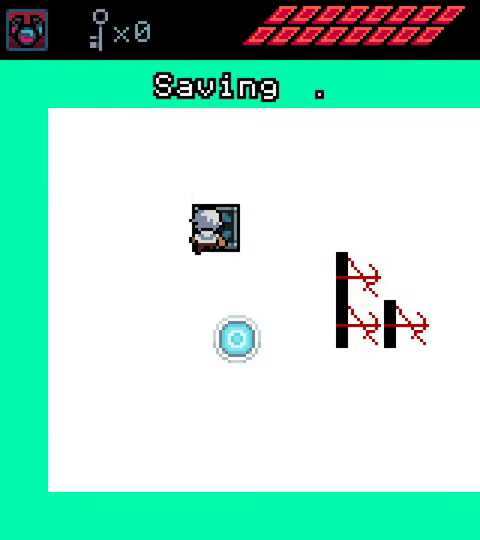
key("Left")
Enter glitch space through the portal, dismiss the Sorry! message and slip past the spiked pillar.
key("Up")
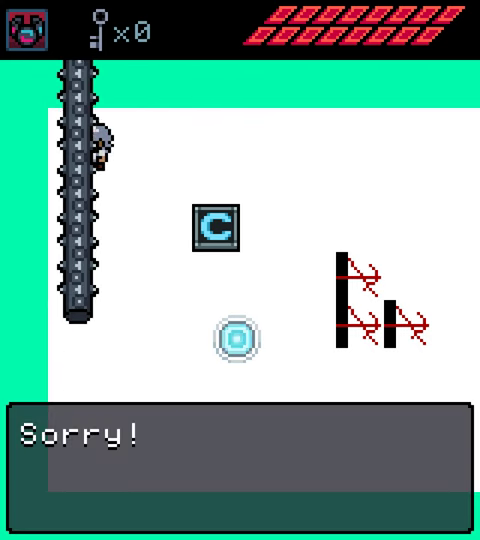
key("Left")
key("Down")
key("Right")
key("c")
key("Up")
key("Right")
key("Down")
key("Down")
key("Right")
key("Right")
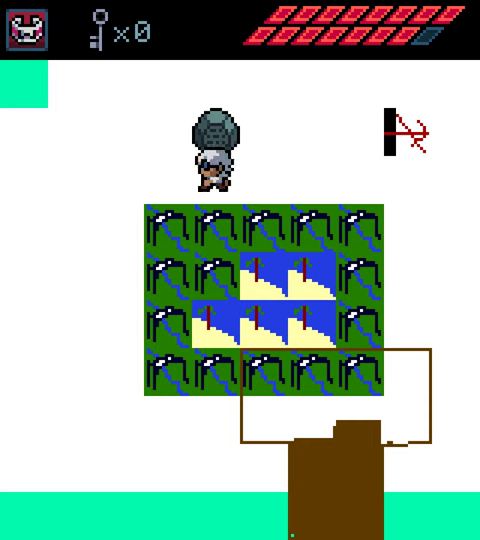
Read the DEBUG WORLD welcome message and its follow-up, then walk east.
key("Up")
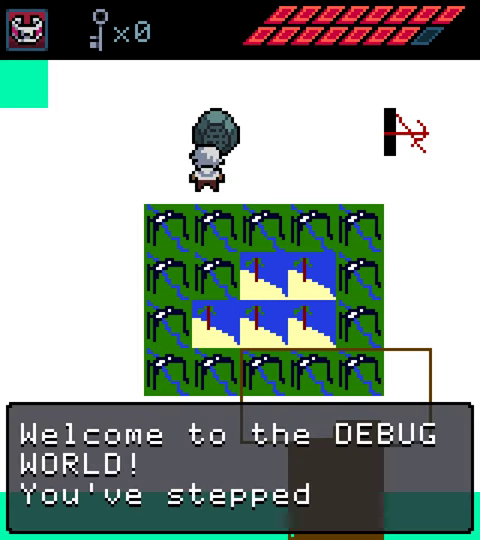
key("x")
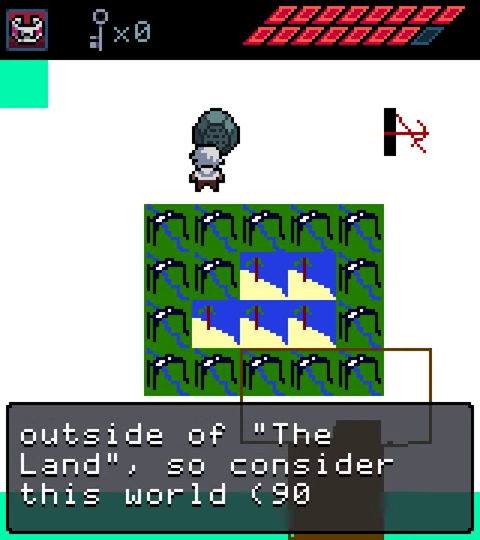
key("x")
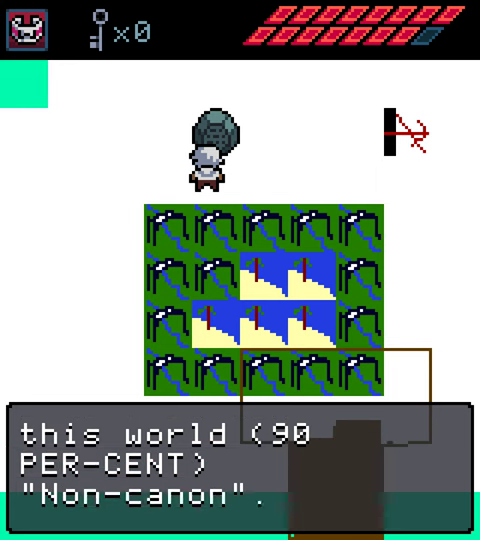
key("x")
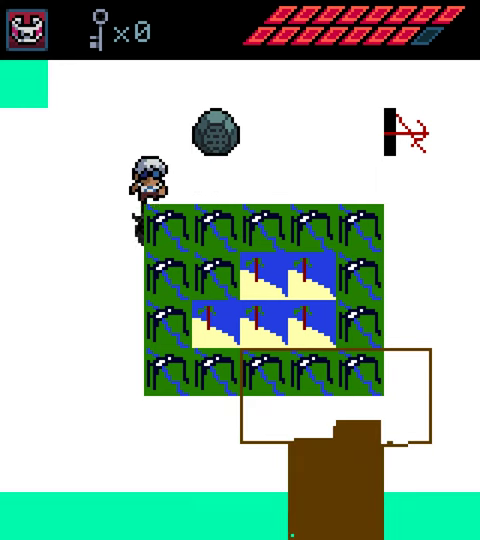
key("Down")
key("x")
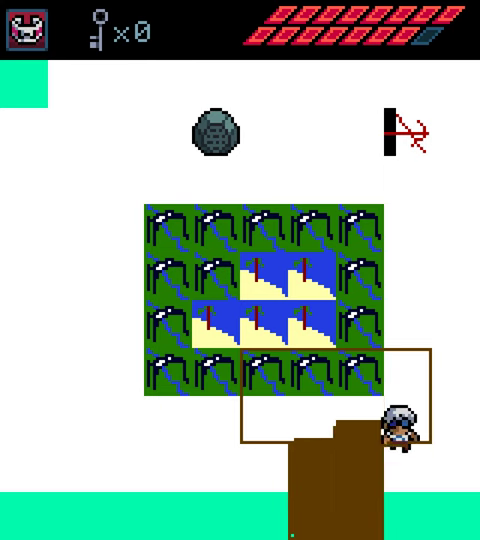
key("Right")
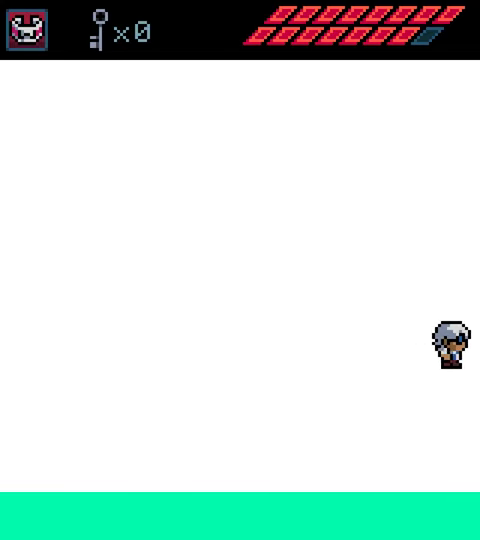
Walk down through the spike-trap room and into the arrow-trap room.
key("Right")
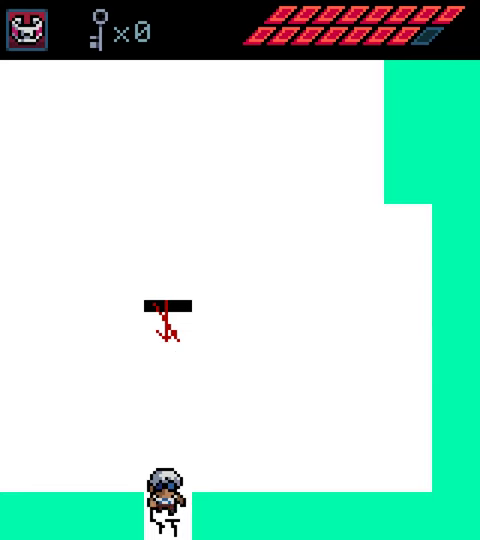
key("Down")
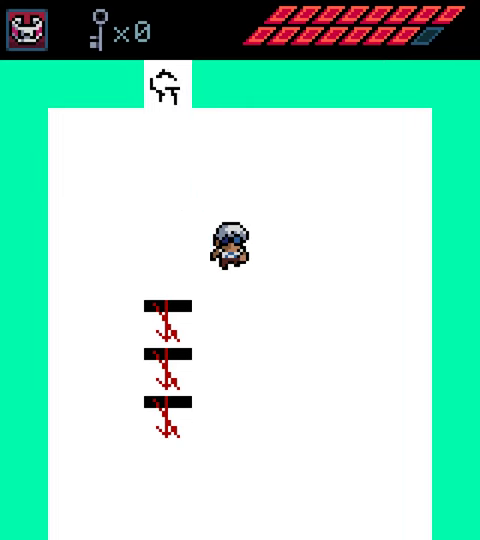
key("Down")
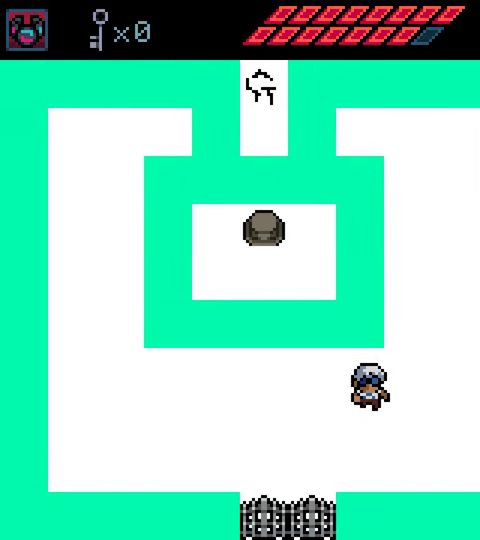
key("Down")
key("Up")
key("Right")
key("Down")
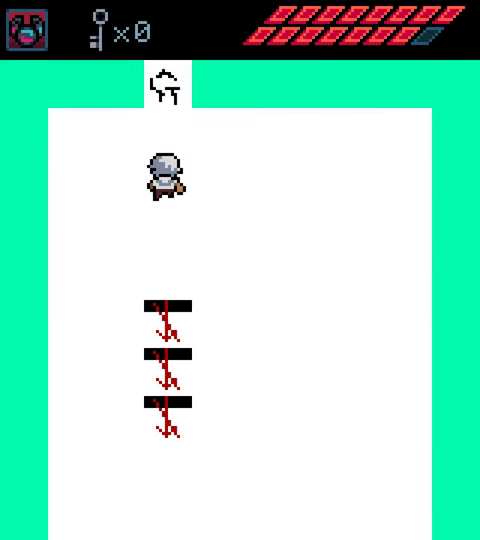
key("Up")
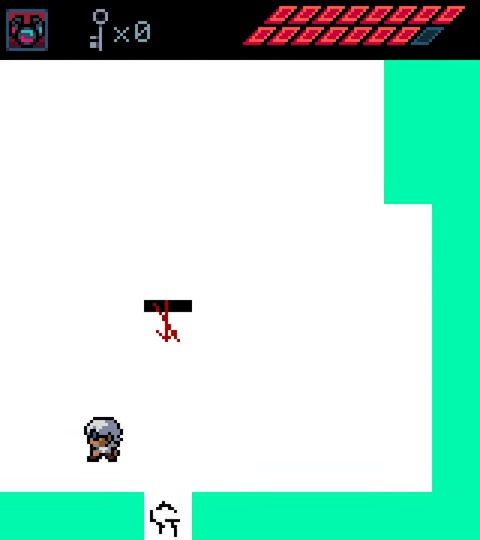
key("Left")
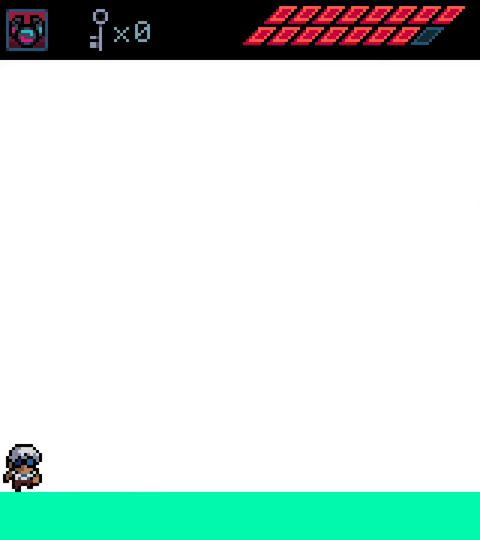
key("Left")
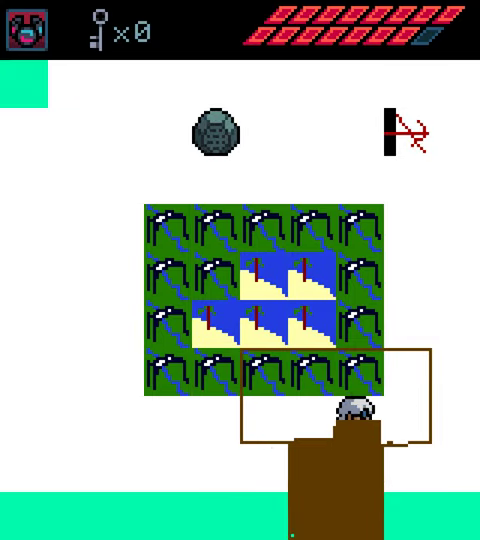
Go up to the three-button room, then west past the trees and south around the rock.
key("Right")
key("Left")
key("Up")
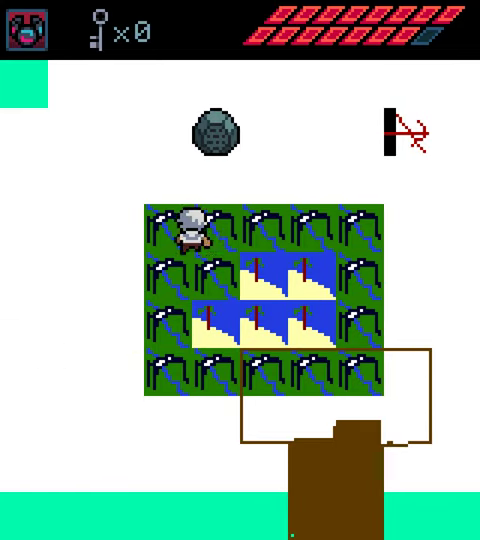
key("Up")
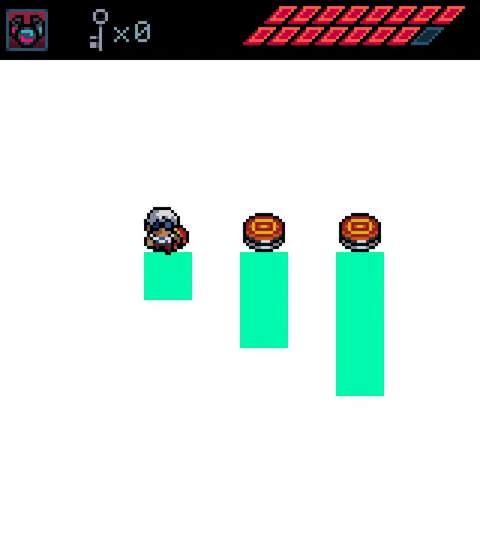
key("Left")
key("Down")
key("Down")
key("Right")
key("Right")
key("Up")
key("Left")
key("Up")
key("Up")
key("Left")
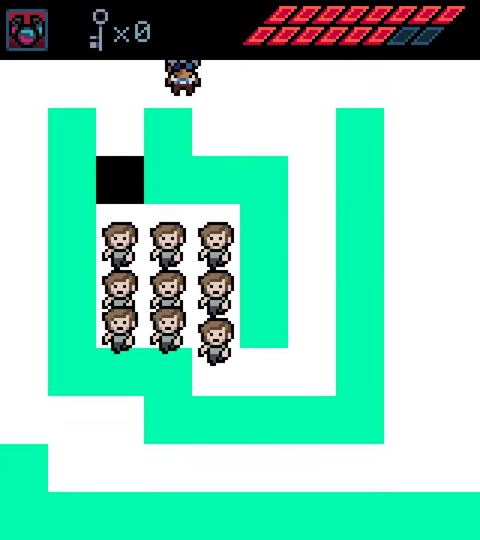
key("Left")
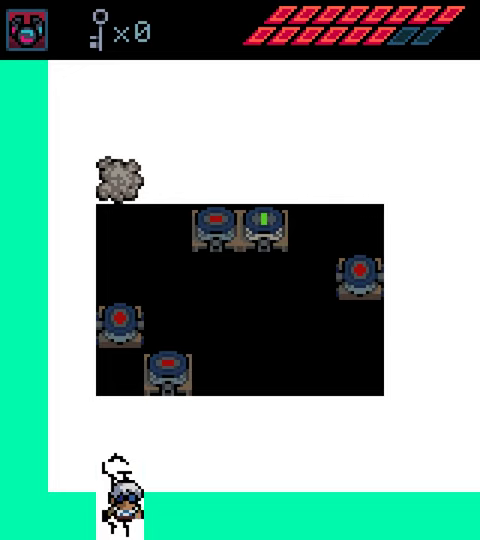
Follow the diagonal white path down and head right into the spike-pillar room.
key("Down")
key("Down")
key("Down")
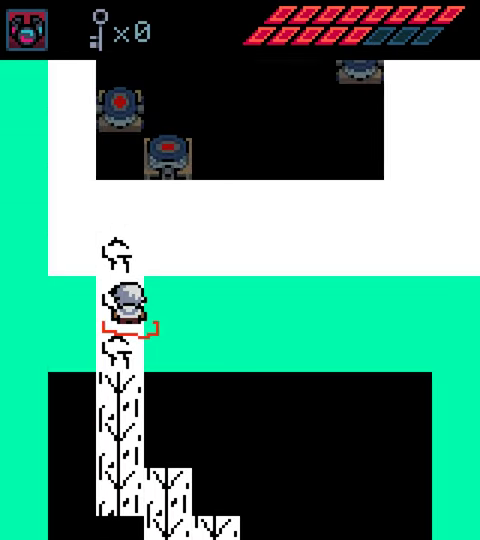
key("Up")
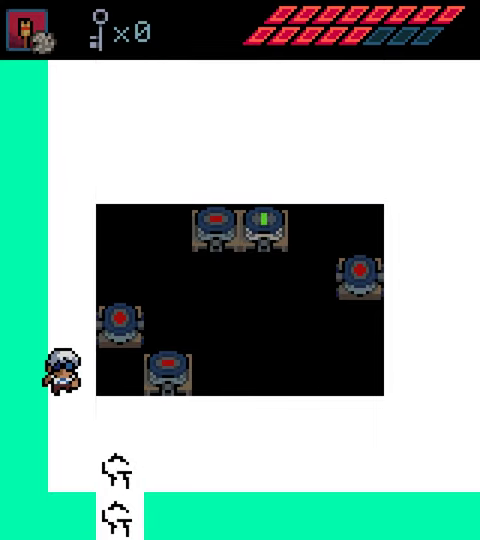
key("Down")
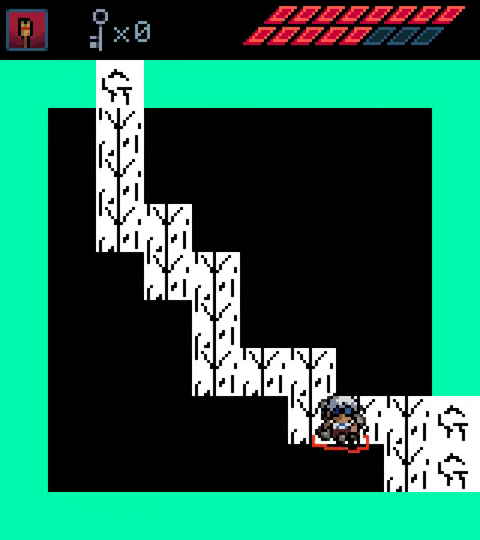
key("Right")
key("Right")
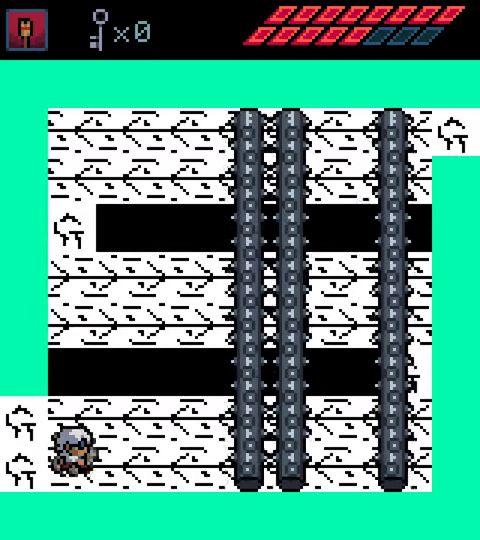
key("Right")
key("Right")
key("Right")
key("Right")
Move into the upper corridor, then dodge left to the row below, beside a spiked pillar.
key("Up")
key("Up")
key("Up")
key("Left")
key("Left")
key("Up")
key("Left")
key("Down")
key("Down")
key("Left")
key("Left")
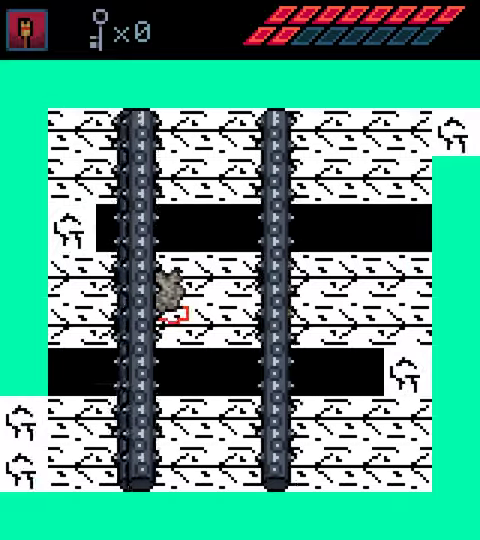
Weave up between the pillars and cross along the top to the right exit.
key("Right")
key("Right")
key("Left")
key("Up")
key("Left")
key("Left")
key("Left")
key("Up")
key("Up")
key("Right")
key("Right")
key("Up")
key("Right")
key("Right")
key("Right")
key("Right")
key("Down")
key("Right")
key("Right")
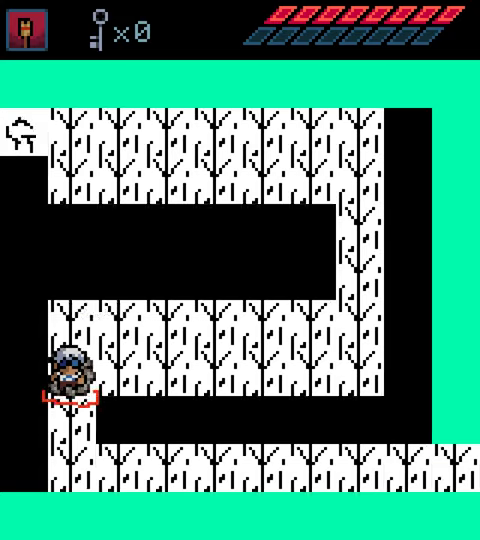
Walk along the bottom corridor into the pillar room, then step back onto the entrance.
key("Down")
key("Right")
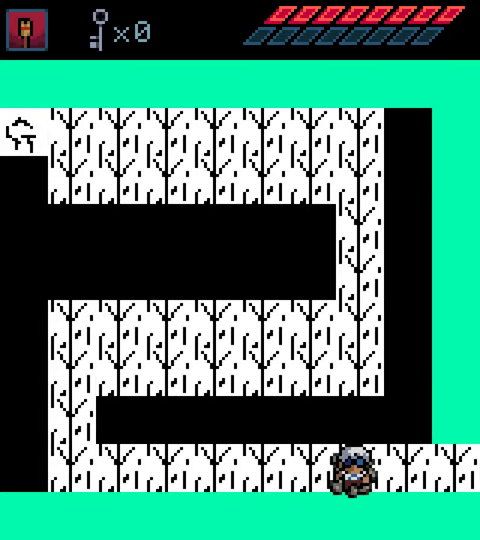
key("Right")
key("Left")
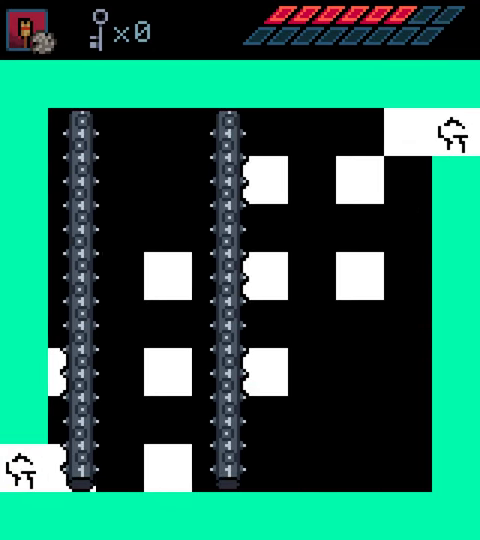
Cross the pillar room up and right to its top-right exit.
key("Right")
key("Up")
key("Up")
key("Right")
key("Right")
key("Up")
key("Right")
key("Right")
key("Up")
key("Right")
key("Up")
key("Up")
key("Right")
key("Right")
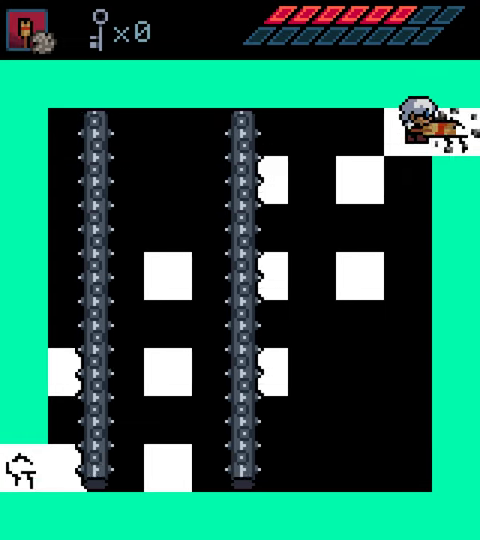
Enter the chest room and open the chest for its green-shirted character card.
key("Right")
key("Right")
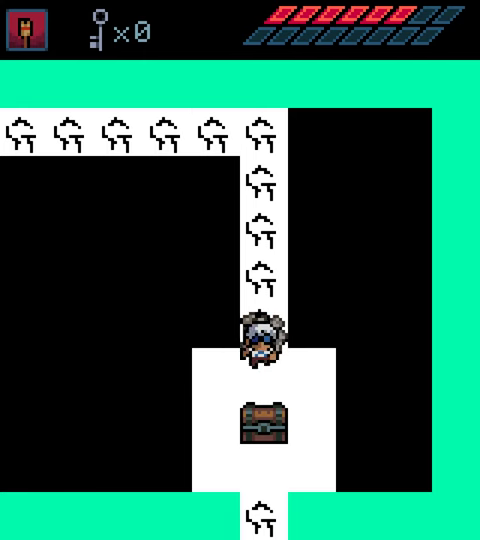
key("Down")
key("Down")
key("Right")
key("Up")
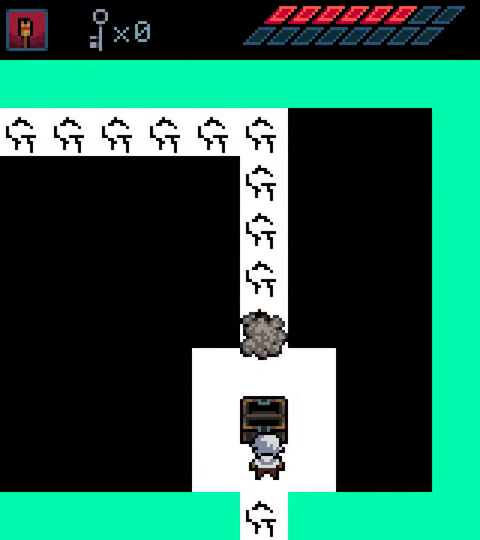
View page 4/4 of the card collection and dismiss the card message.
key("Return")
key("Down")
key("Down")
key("Left")
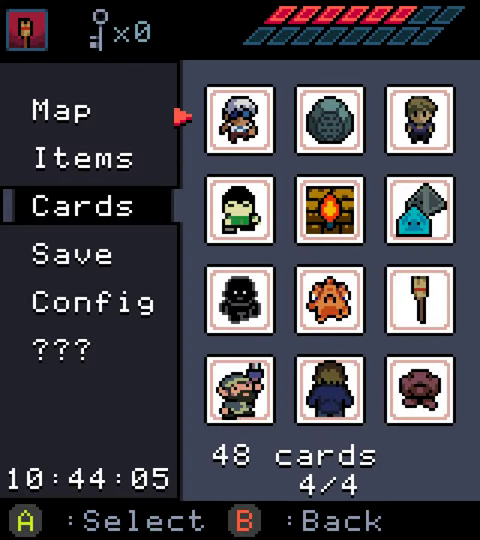
key("c")
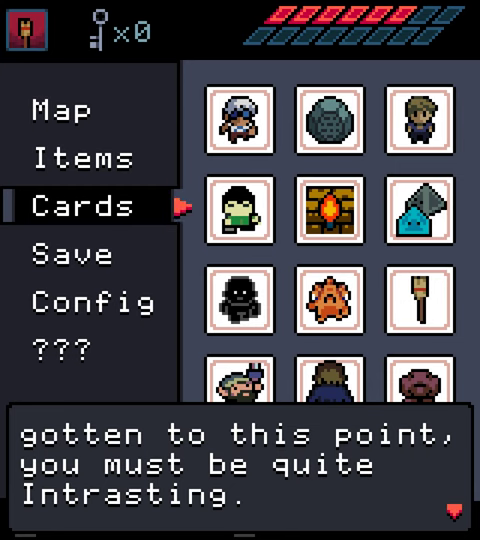
key("c")
key("c")
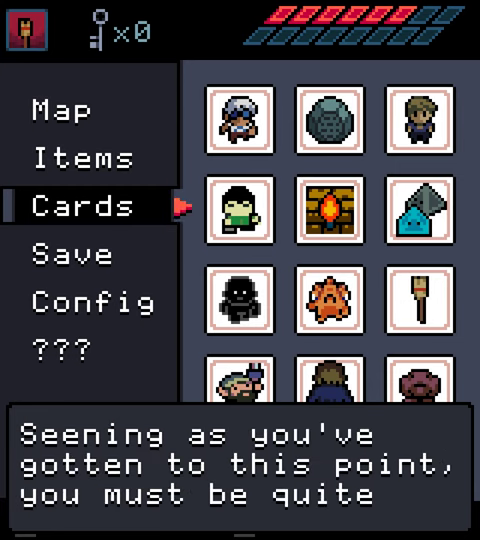
Unpause, clear the boulder beside the chest, and head down out of the room.
key("Return")
key("Right")
key("Up")
key("Left")
key("Up")
key("Up")
key("Right")
key("Down")
key("Left")
key("Down")
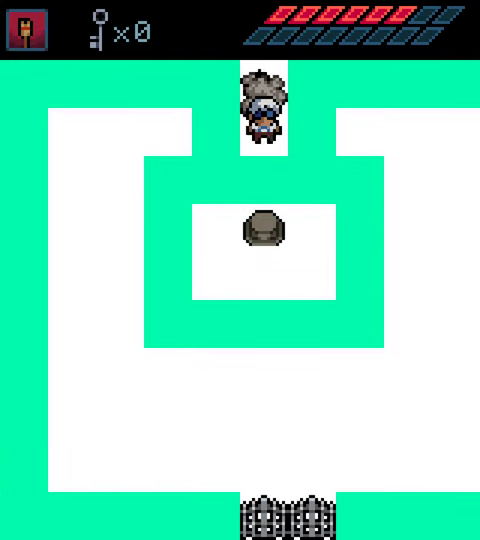
Walk down from the chest room and up through the arrow-trap room.
key("Down")
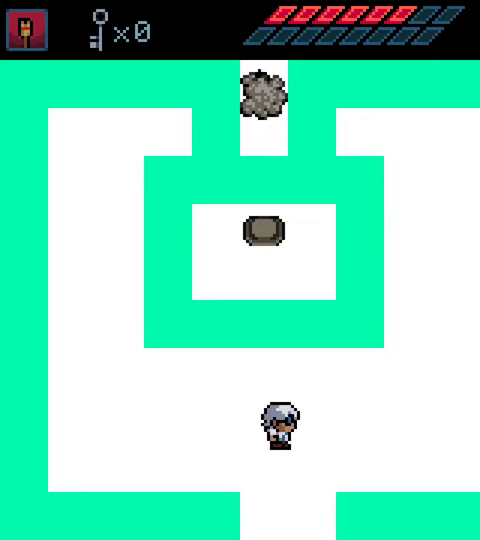
key("Return")
key("Return")
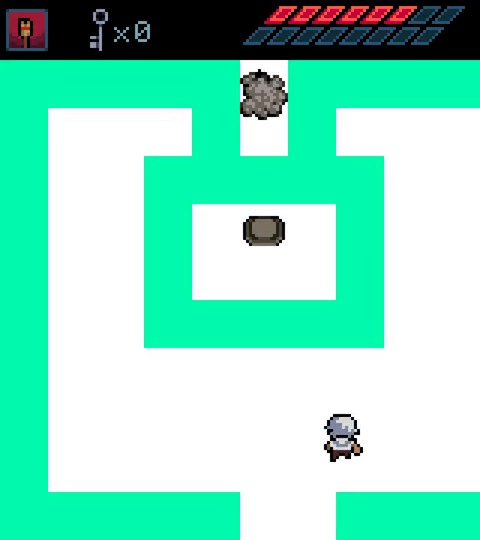
key("Right")
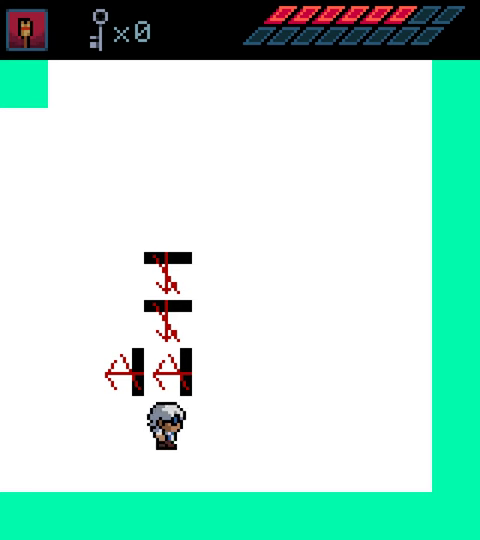
key("Up")
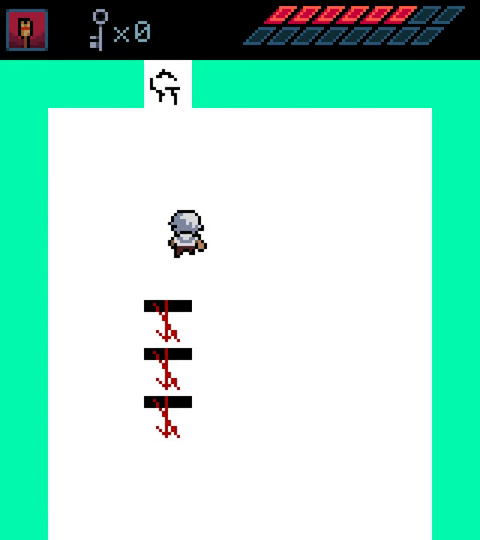
key("Up")
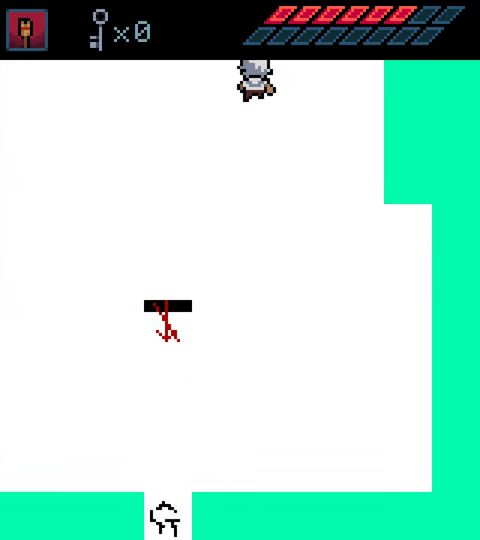
Turn the blue pad green, then exit at the bottom and walk right into a new area.
key("Up")
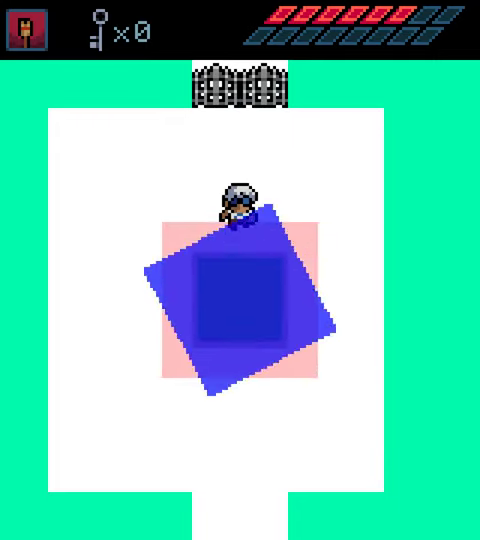
key("Down")
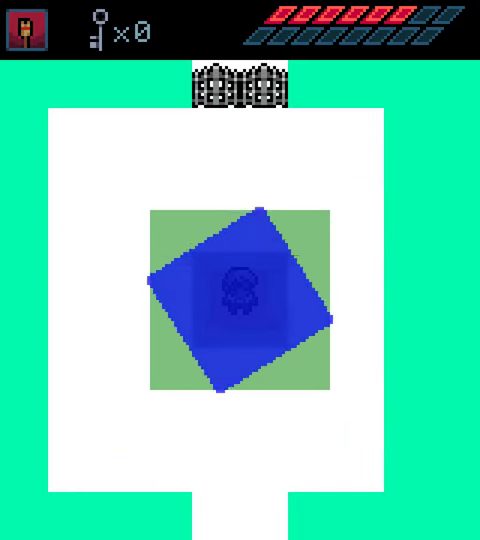
key("Right")
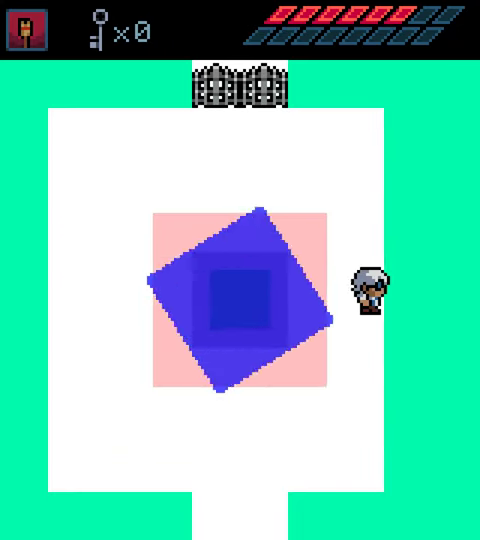
key("Left")
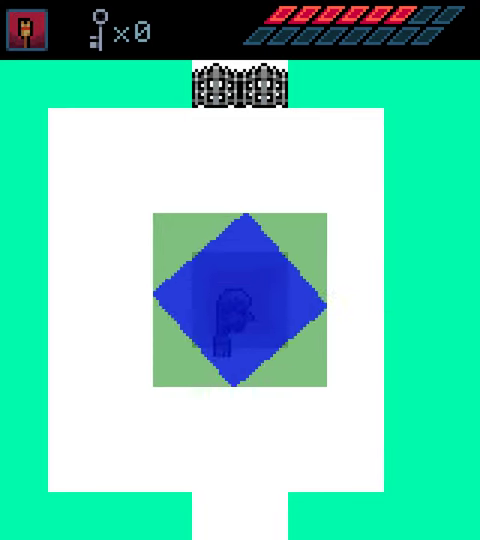
key("Down")
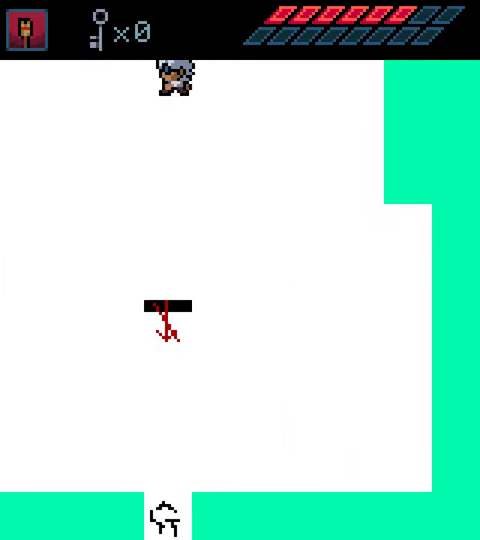
key("Right")
Peek into the next room and return to the white room.
key("Down")
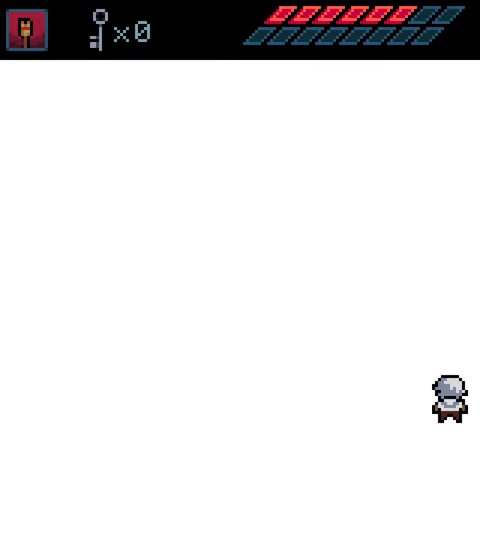
key("Up")
key("Right")
key("Left")
key("Up")
key("Down")
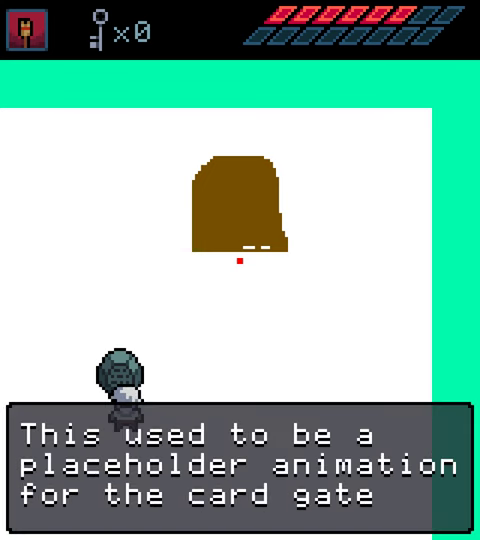
Dismiss the card-gate message and approach the brown gate again.
key("c")
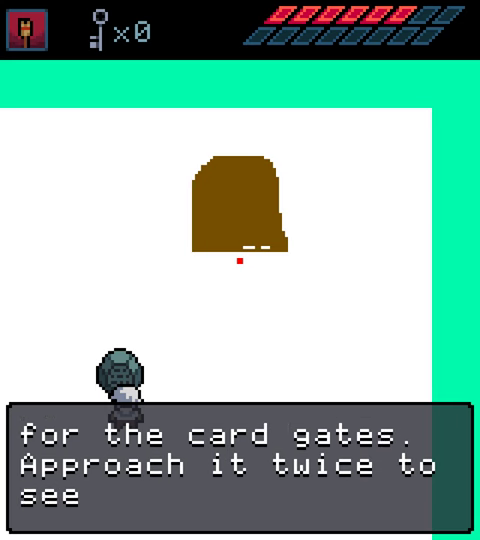
key("c")
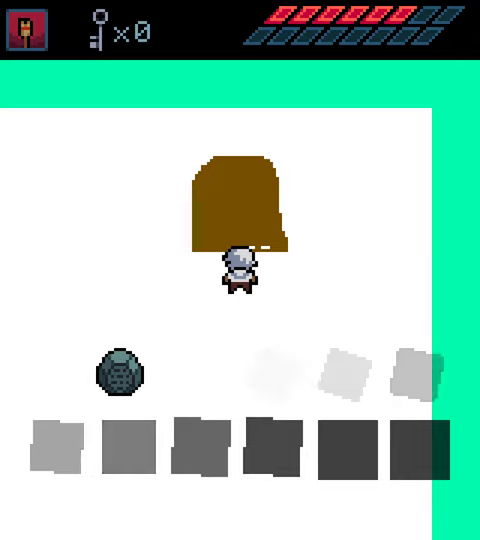
key("Up")
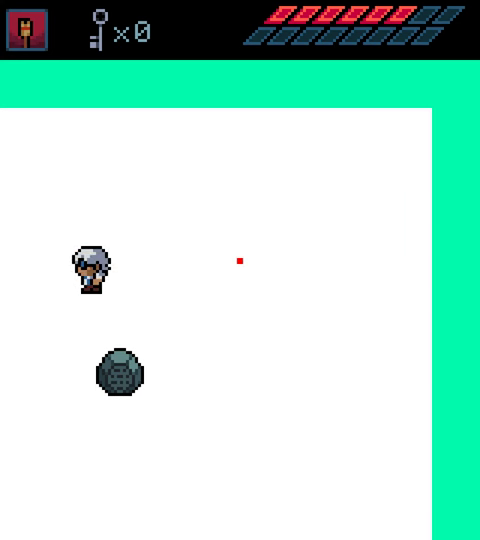
Step back and forth between the grey room and the white room.
key("Left")
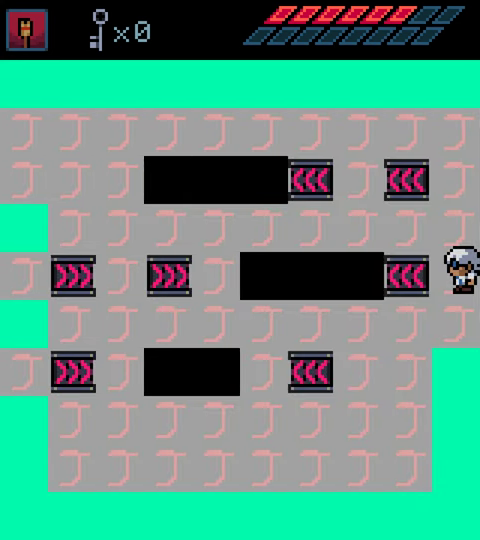
key("Right")
key("Left")
key("Up")
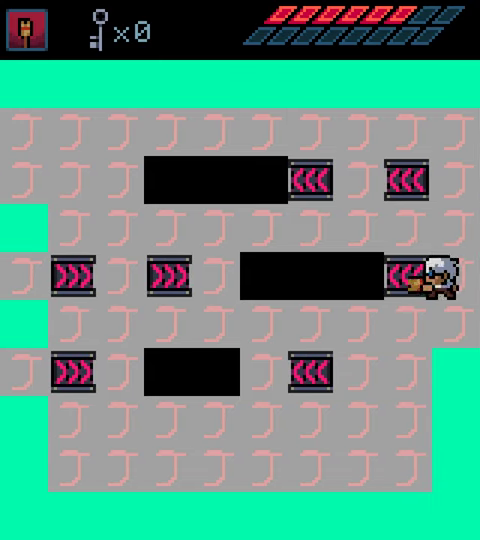
key("Right")
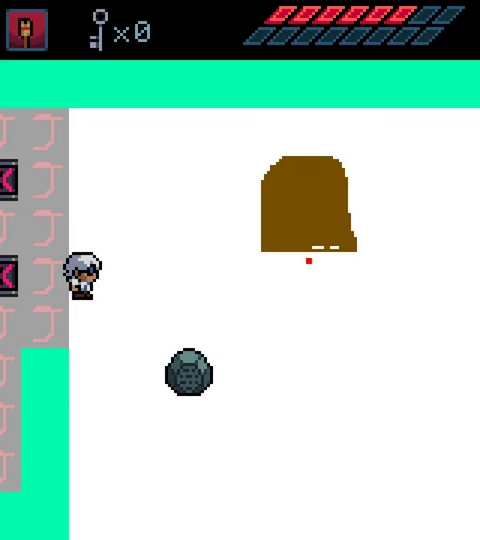
key("Left")
key("Up")
key("Left")
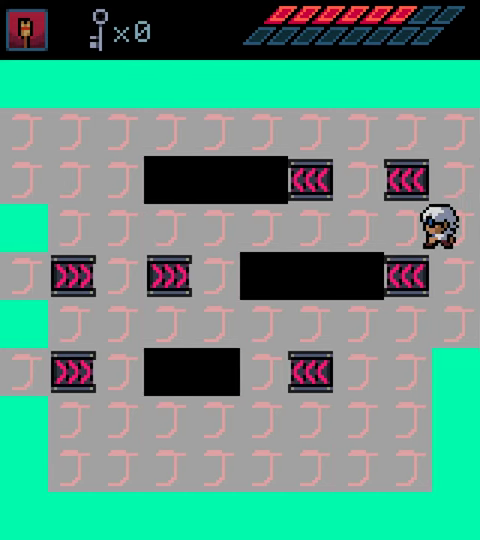
key("Right")
key("Left")
key("Up")
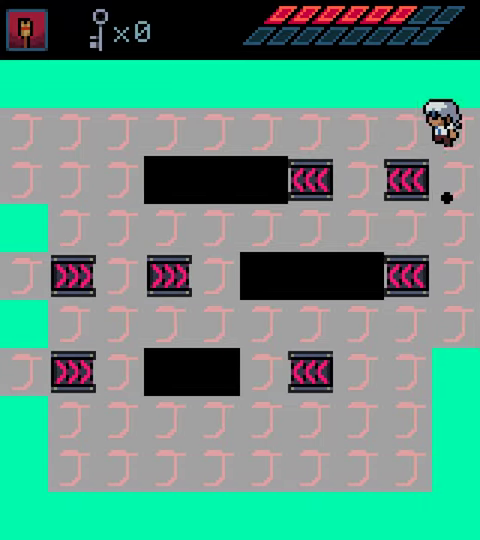
Swap the equipped item and climb up through the arrow-tile rooms.
key("x")
key("x")
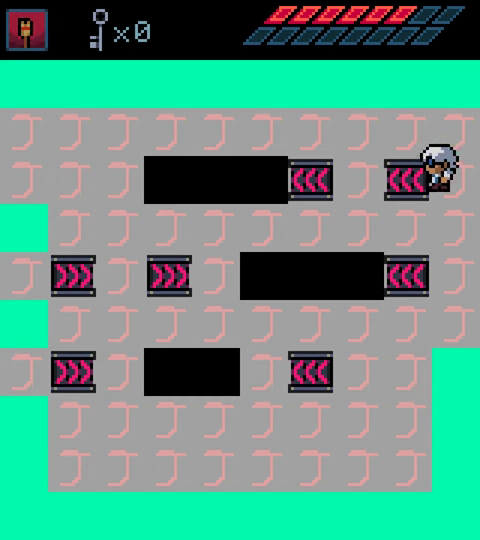
key("Right")
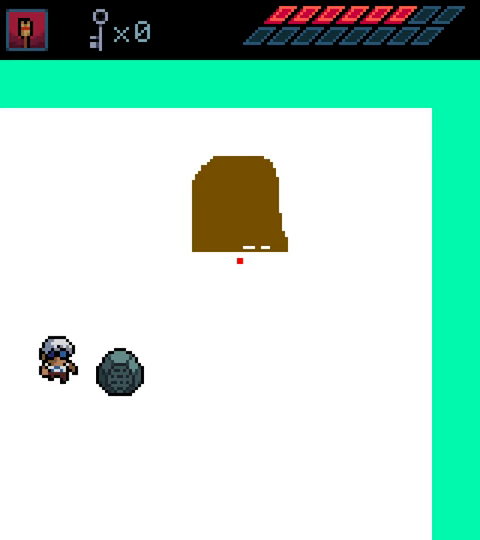
key("Up")
key("Left")
key("Right")
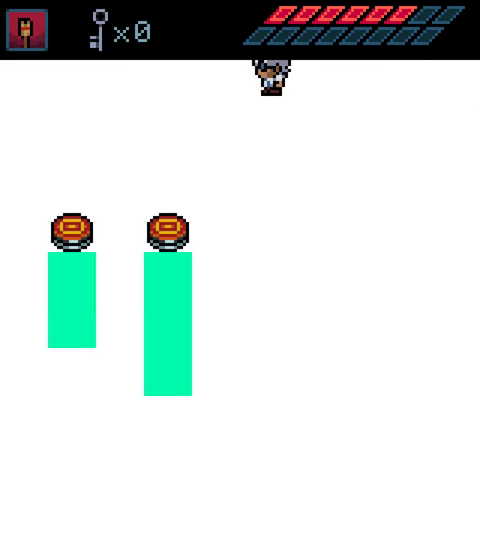
key("Up")
key("Down")
key("Left")
key("Up")
key("Right")
key("Up")
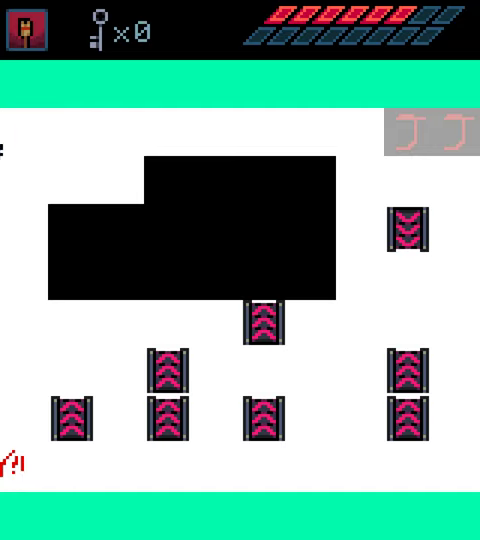
Enter the tile-layer test room and read the sign about scrapped one-way tiles.
key("Left")
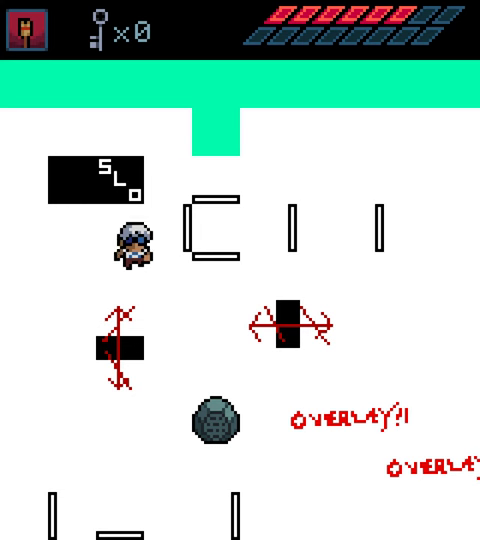
key("x")
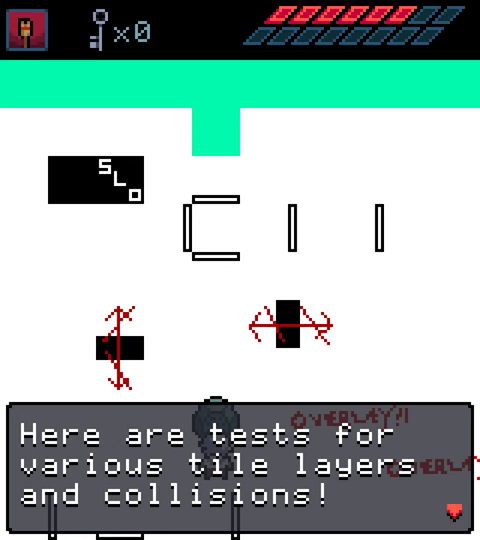
key("x")
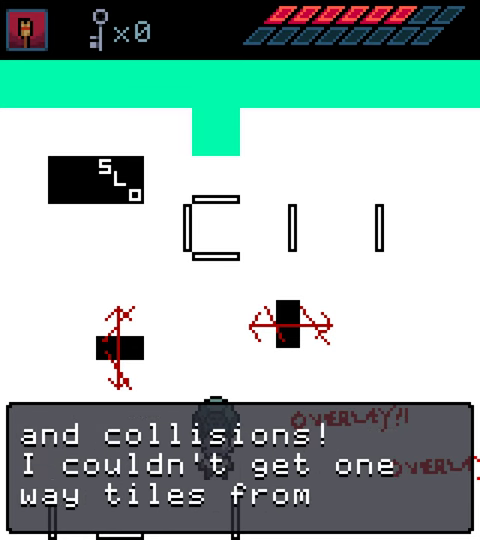
key("z")
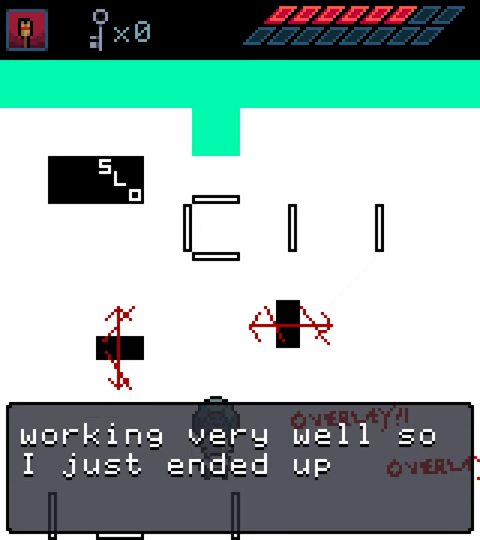
key("z")
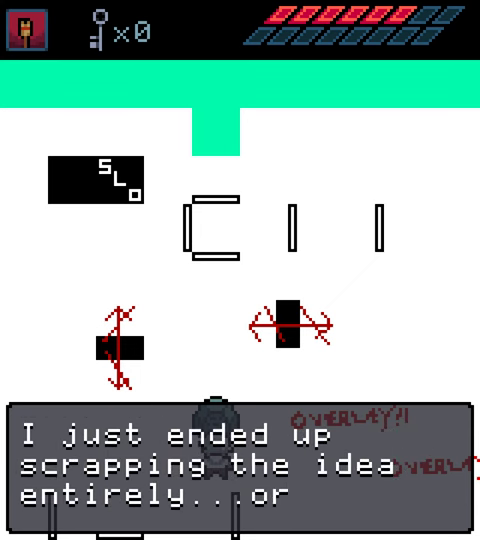
key("z")
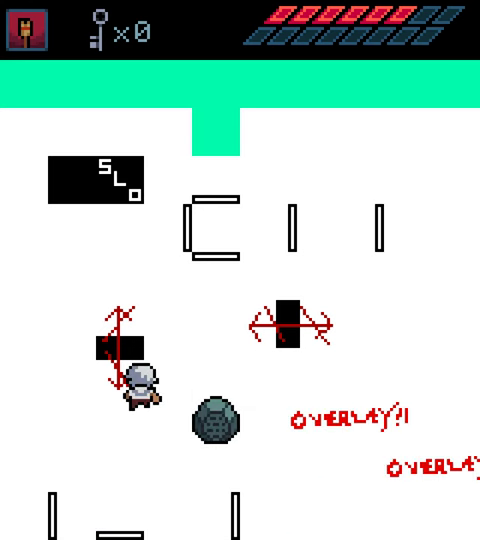
Collect the two keys in the pink room and read the boulder's message.
key("Left")
key("Left")
key("Left")
key("Down")
key("Down")
key("Right")
key("Right")
key("Down")
key("Up")
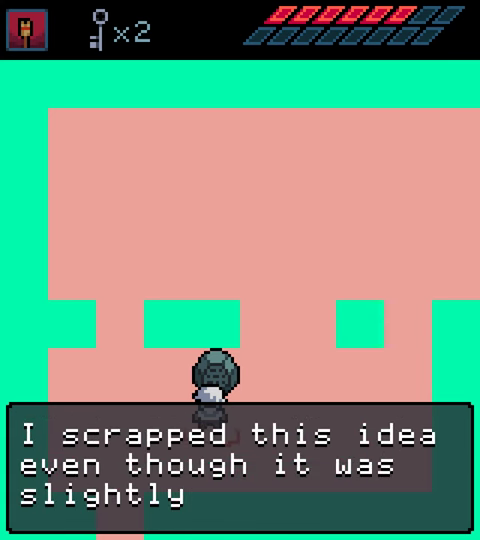
key("z")
key("Left")
Grab the third key and pick Muzak from the jukebox.
key("Down")
key("Down")
key("Right")
key("Down")
key("Down")
key("Left")
key("z")
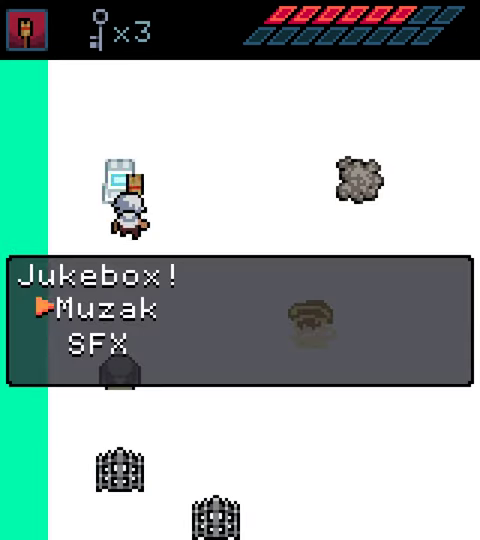
key("z")
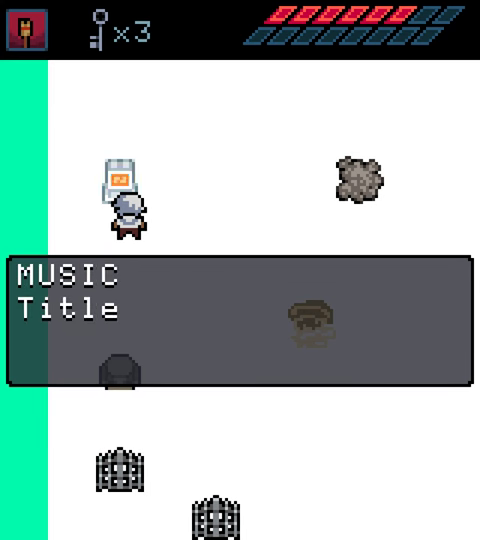
key("z")
key("x")
Talk to the character beside the jukebox, then walk down into the turret room.
key("Right")
key("Right")
key("Down")
key("Down")
key("Right")
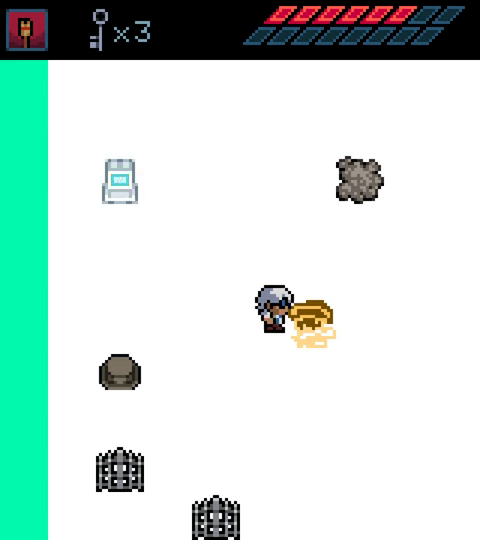
key("z")
key("z")
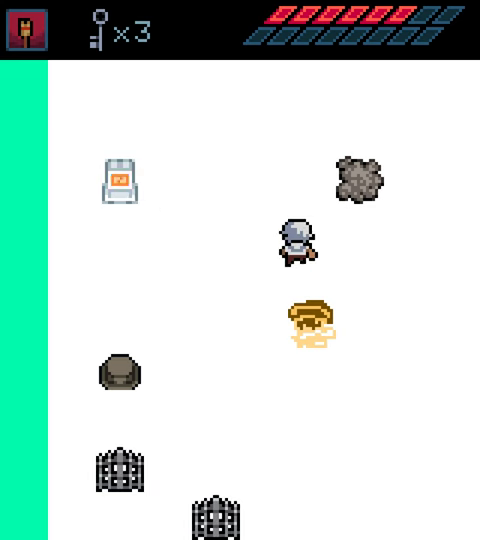
key("Left")
key("Down")
key("Right")
key("Down")
key("Down")
key("Down")
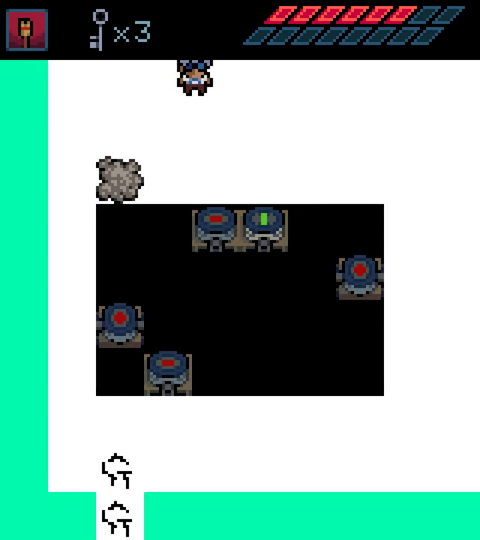
Head up past the rock through the next glitch-space rooms.
key("Right")
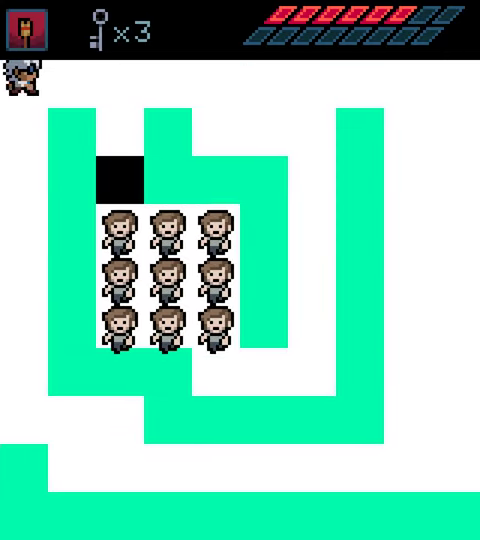
key("Up")
key("Right")
key("Right")
key("Up")
key("Up")
key("Right")
key("Up")
key("Up")
key("Right")
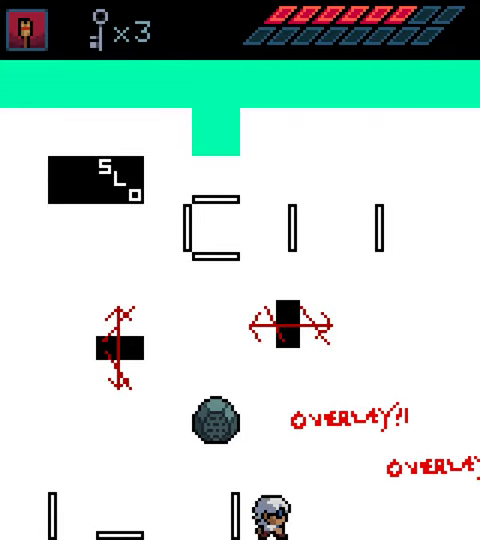
key("Right")
key("Right")
Wind down, left and right through the overlay and spike rooms.
key("Left")
key("Down")
key("Down")
key("Right")
key("Left")
key("Left")
key("Up")
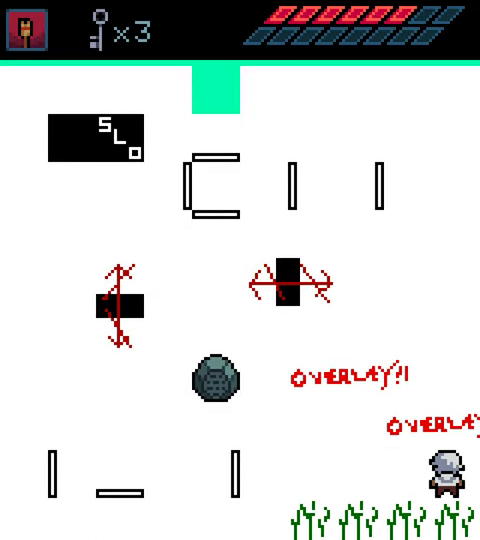
key("Left")
key("Left")
key("Down")
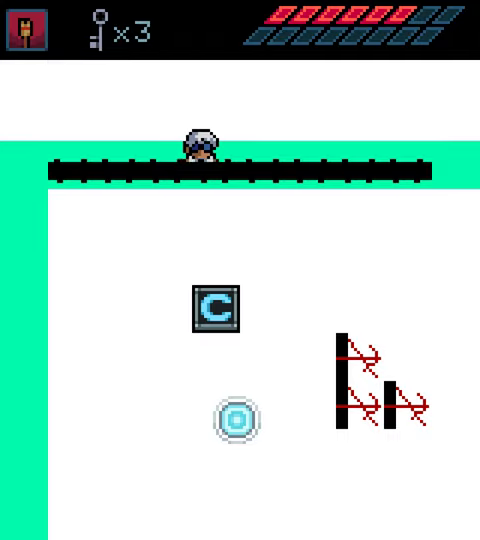
key("Up")
key("Up")
key("Right")
key("Right")
key("Right")
key("Right")
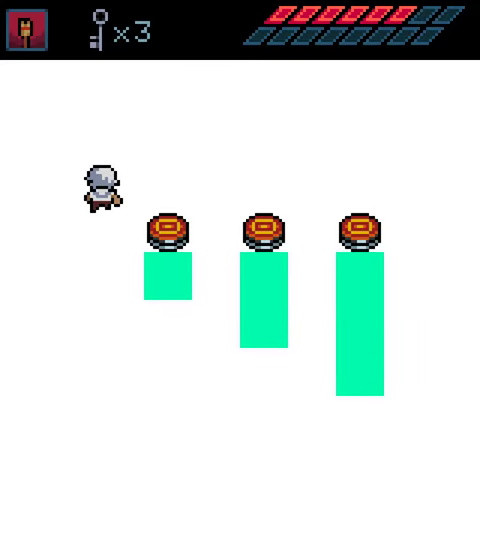
key("Up")
key("Down")
Walk past the three orange pressure plates to the room's bottom-right.
key("Right")
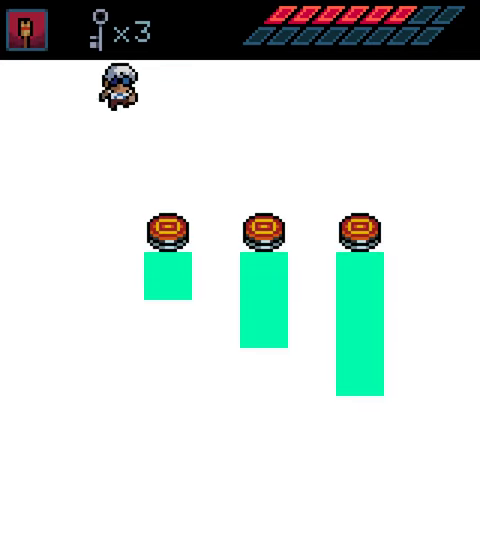
key("Right")
key("Down")
key("Right")
key("Down")
key("Right")
key("Down")
key("Down")
key("Down")
key("Down")
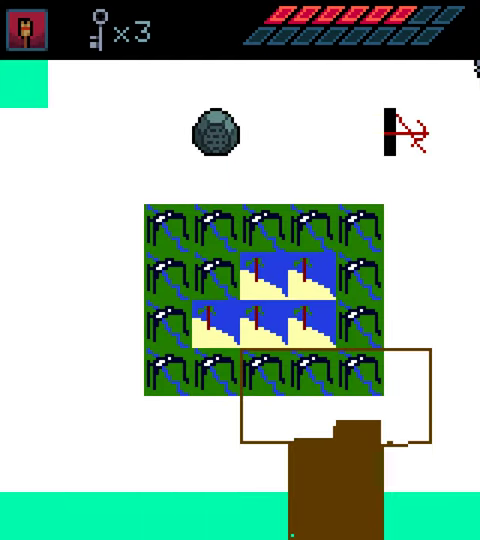
Leave the pressure-plate room and walk right into the blue-square room.
key("Right")
key("Down")
key("Down")
key("Right")
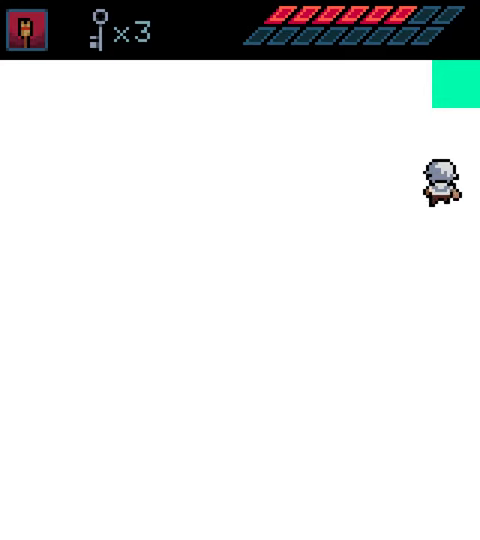
key("Right")
key("Right")
key("Right")
Try the gate, dismiss 'Sorry!', cross the blue square and exit down.
key("Down")
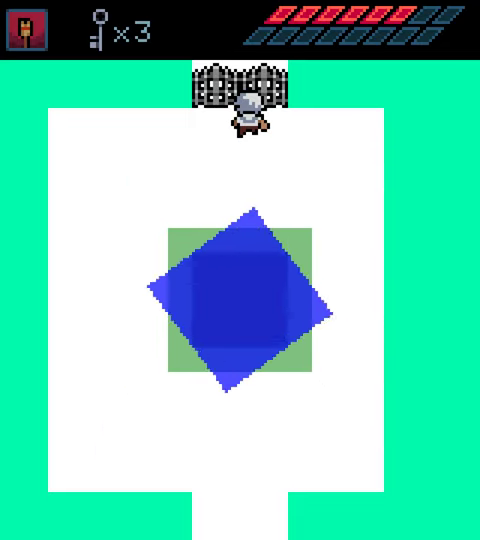
key("Left")
key("Up")
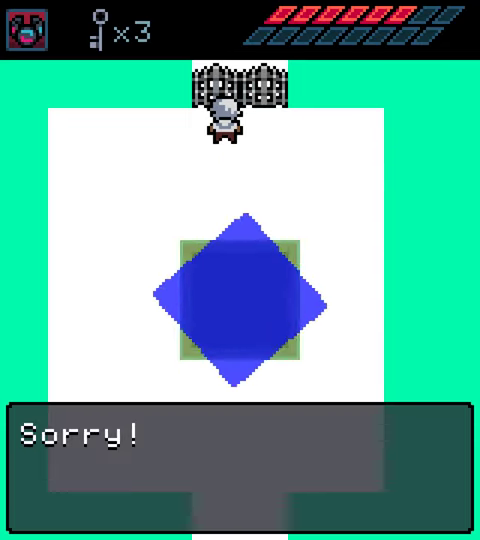
key("Down")
key("Down")
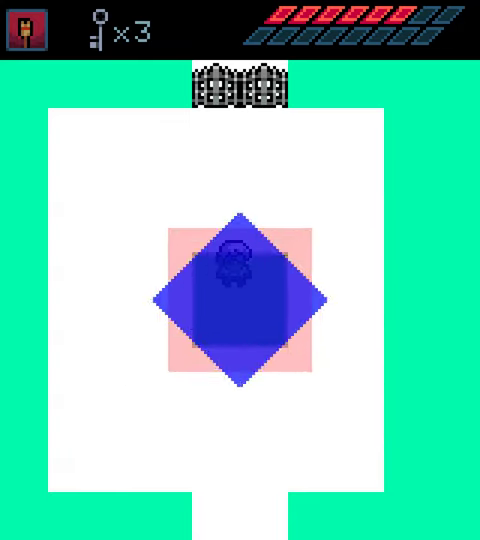
key("Down")
key("Down")
Weave down past the column of red arrow-trap marks.
key("Down")
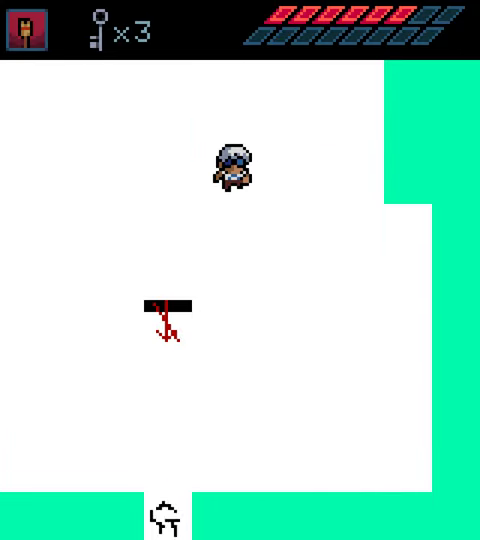
key("Down")
key("Left")
key("Down")
key("Down")
key("Down")
key("Down")
key("Down")
key("Left")
key("Down")
key("Right")
key("Up")
key("Up")
key("Left")
key("Down")
key("Down")
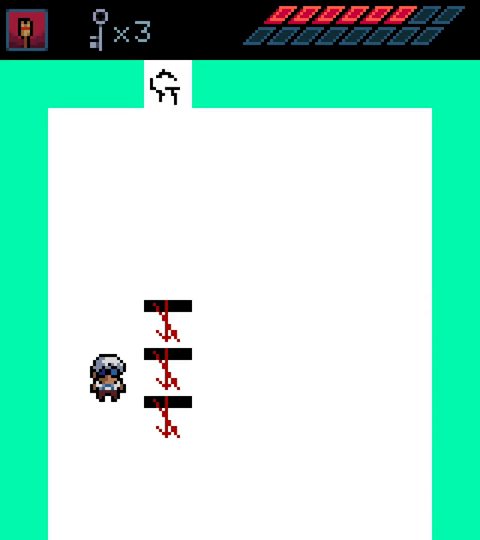
key("Down")
key("Down")
key("Down")
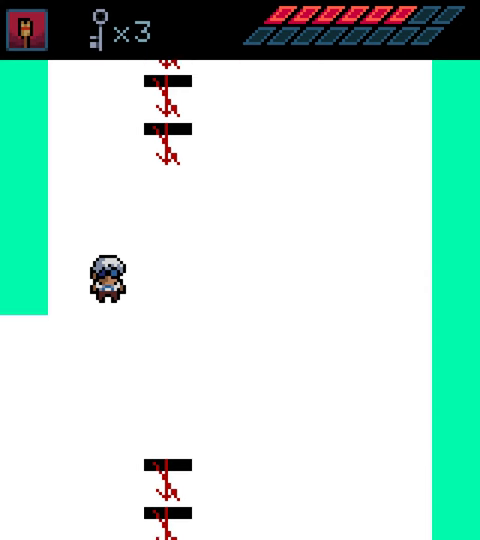
Exit through the bottom, go left, and walk down into the checkpoint room.
key("Left")
key("Down")
key("Down")
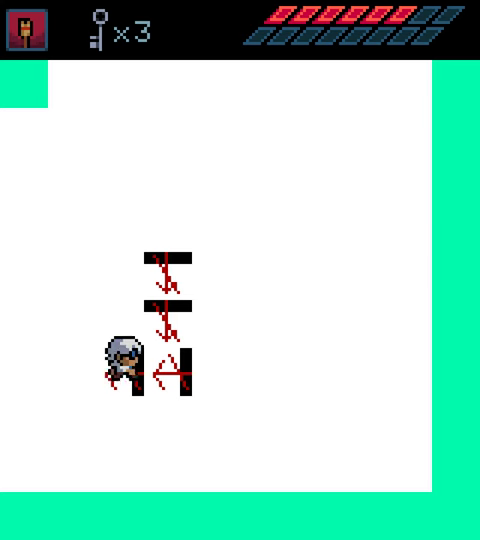
key("Left")
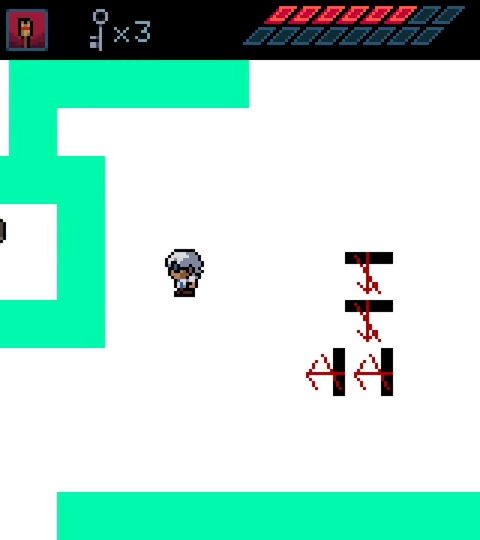
key("Down")
key("Down")
key("Left")
key("Left")
key("Left")
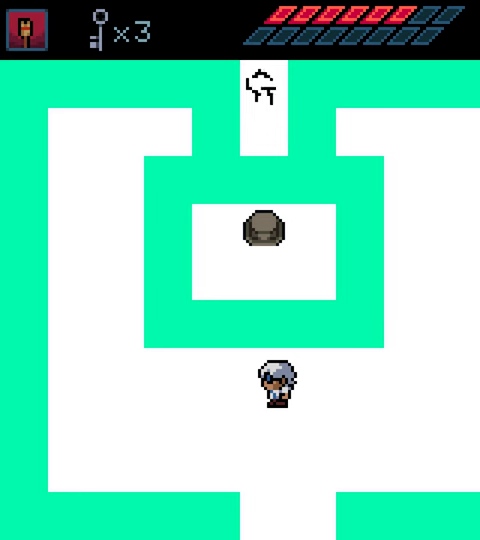
key("Down")
key("Down")
key("Down")
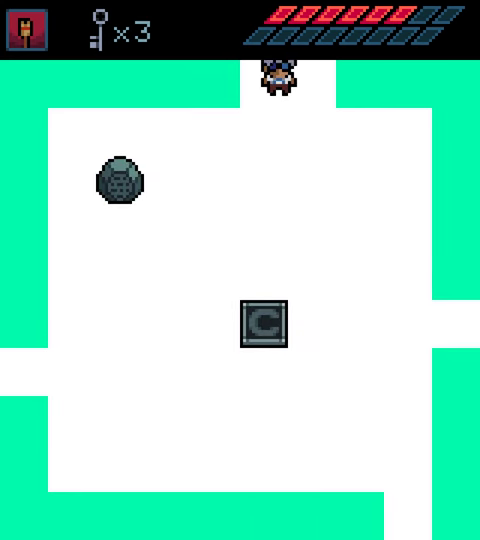
key("Down")
Dismiss the 'PRISON!!!' text and step onto the C checkpoint to save.
key("Left")
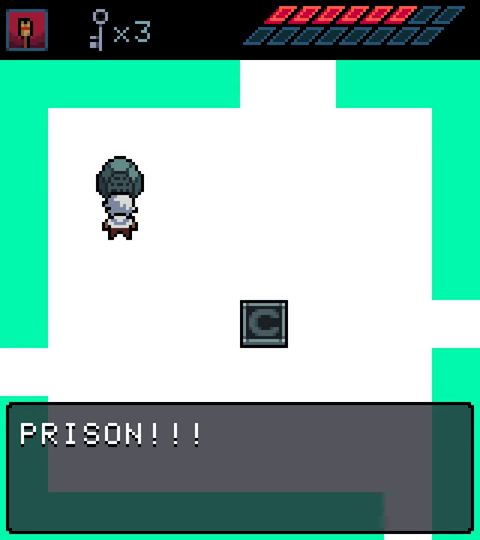
key("c")
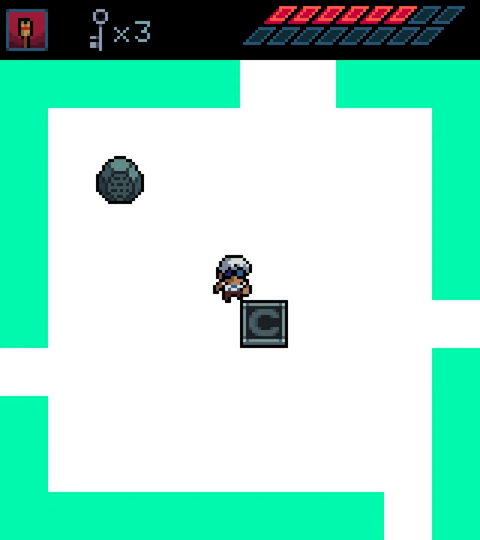
key("Right")
key("Up")
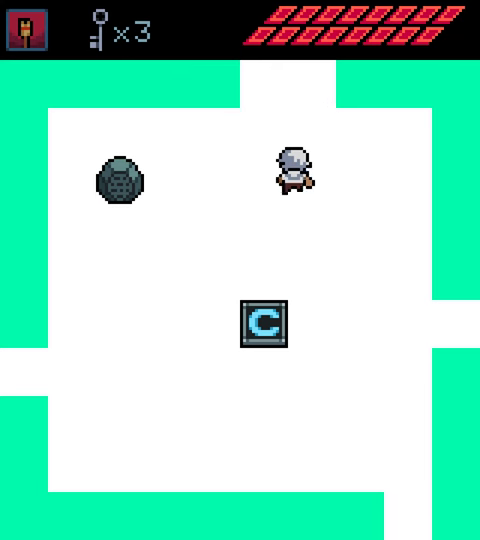
Peek into the rooms above, left, below and right, returning each time.
key("Up")
key("Down")
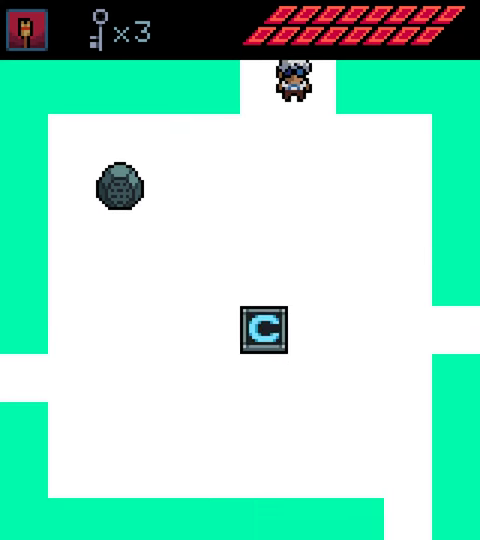
key("Left")
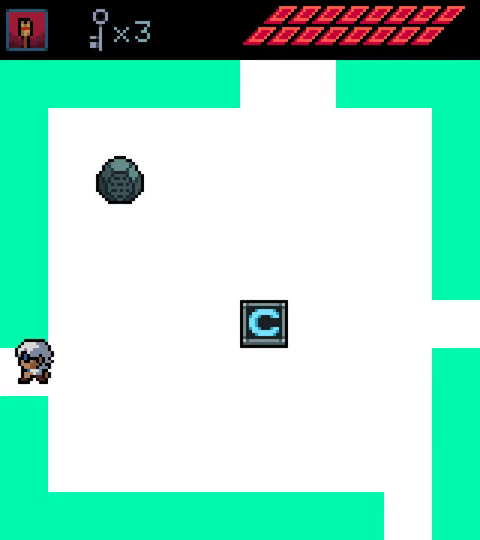
key("Left")
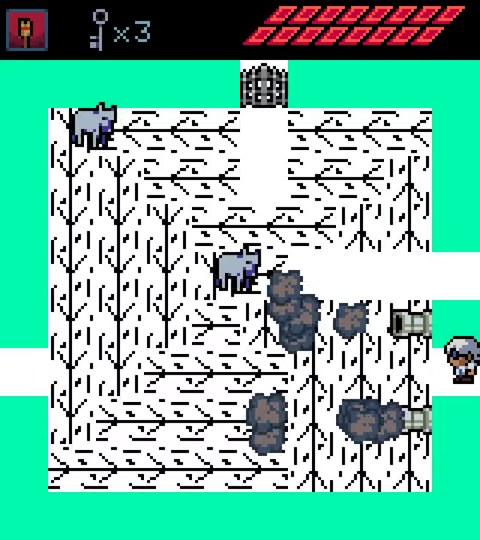
key("Right")
key("Down")
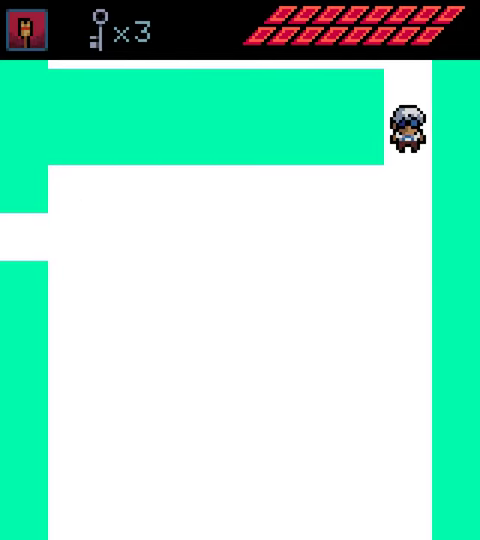
key("Up")
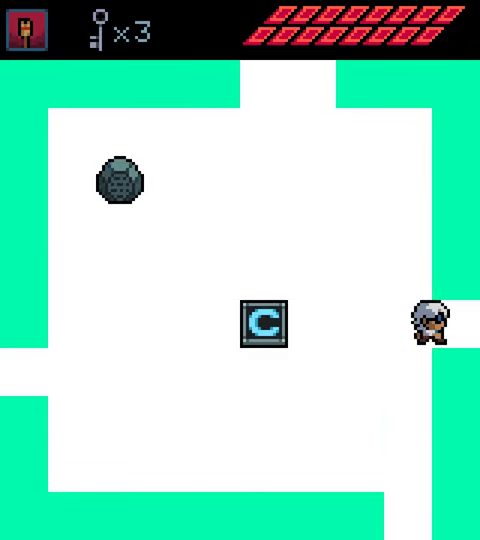
key("Right")
key("Left")
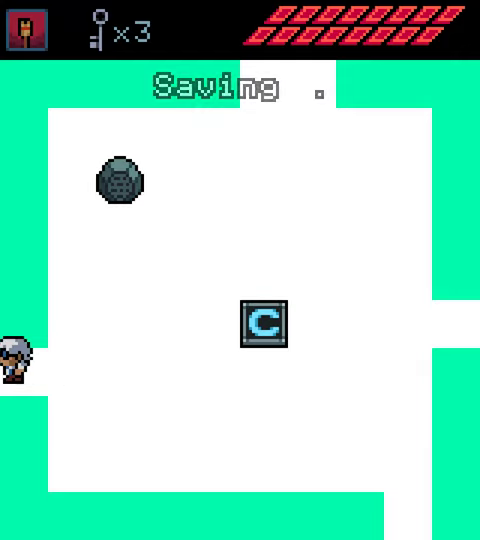
Step in and out of the wolf-and-smoke turret room.
key("Left")
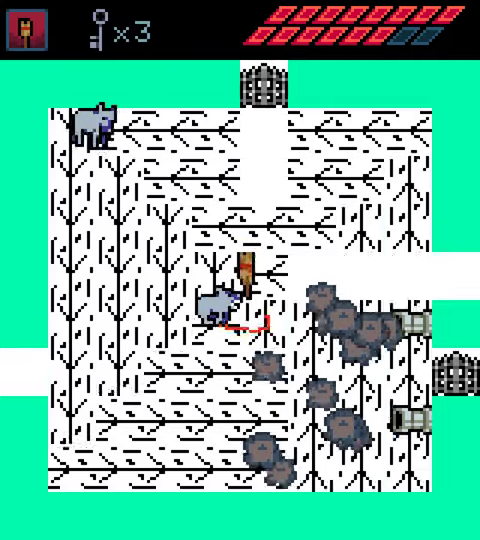
key("Right")
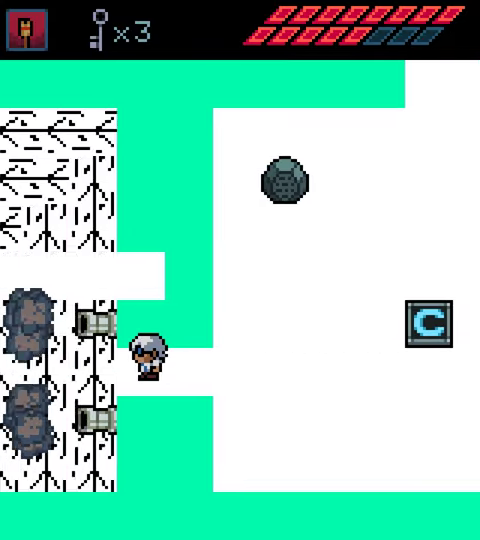
key("Left")
key("Up")
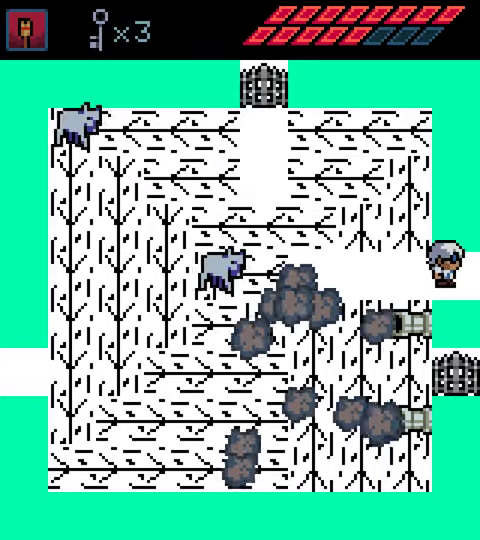
key("Right")
key("Left")
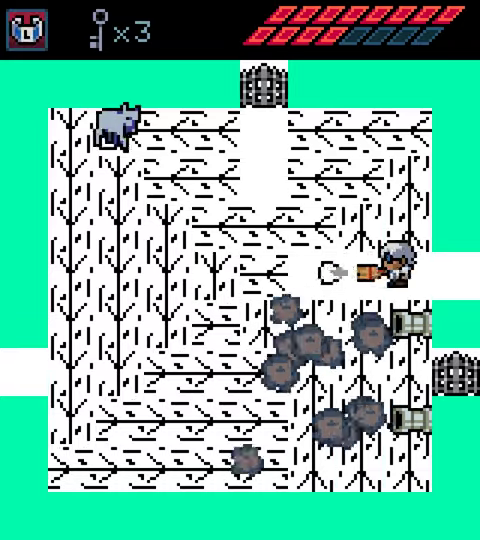
Edge through the east doorway and head up toward the north gate.
key("Right")
key("Right")
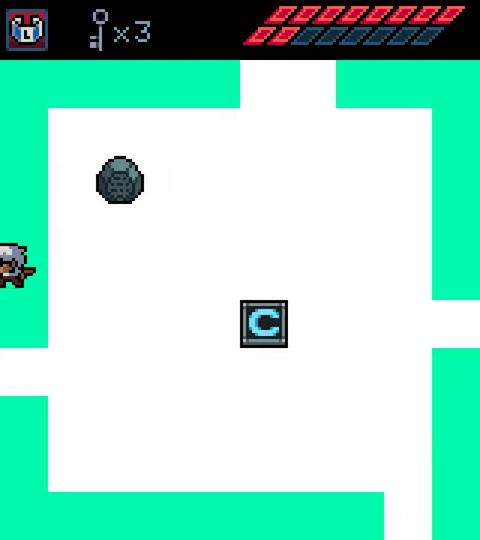
key("Left")
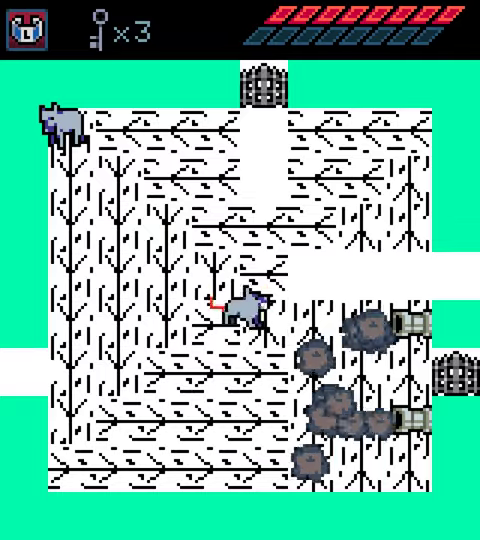
key("Right")
key("Left")
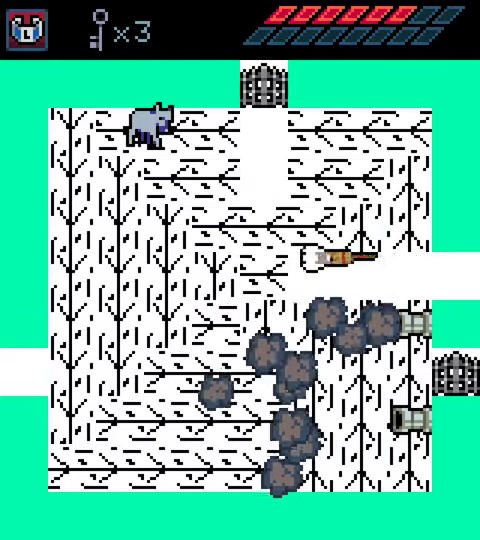
key("Right")
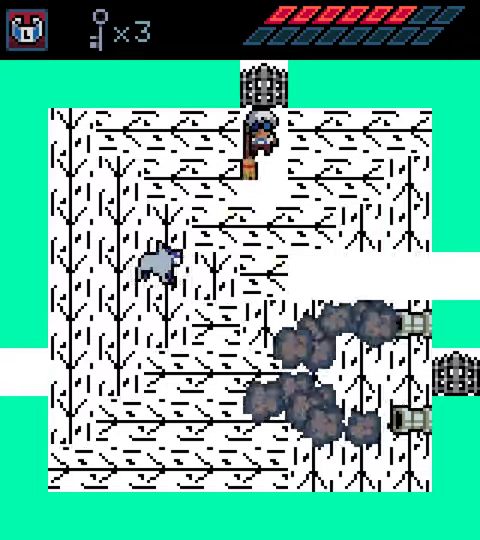
key("Up")
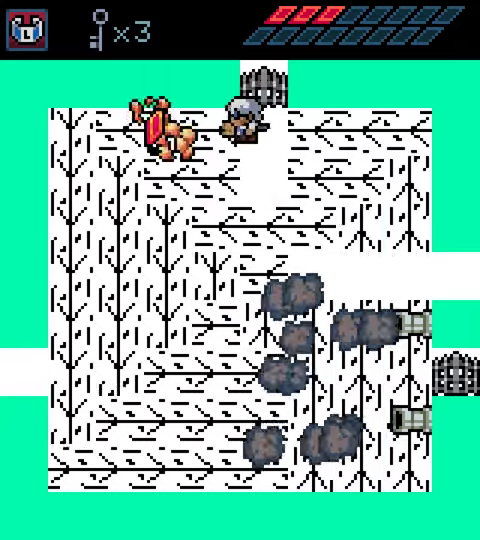
Dodge between the grey and white rooms, then sword-swing at the blue enemy.
key("Up")
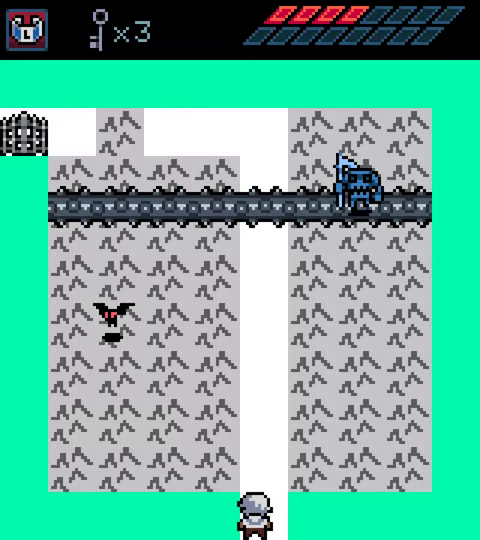
key("Down")
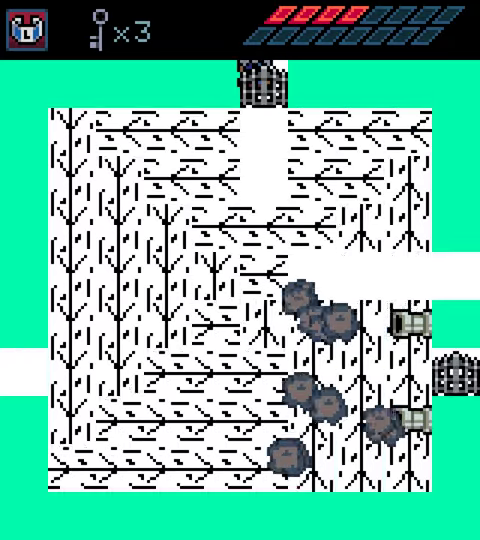
key("Down")
key("Up")
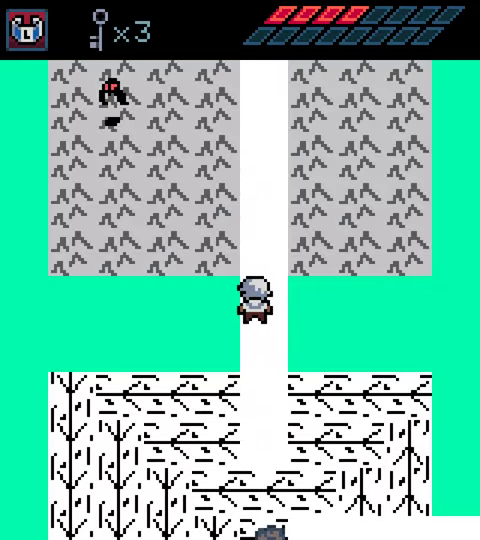
key("Up")
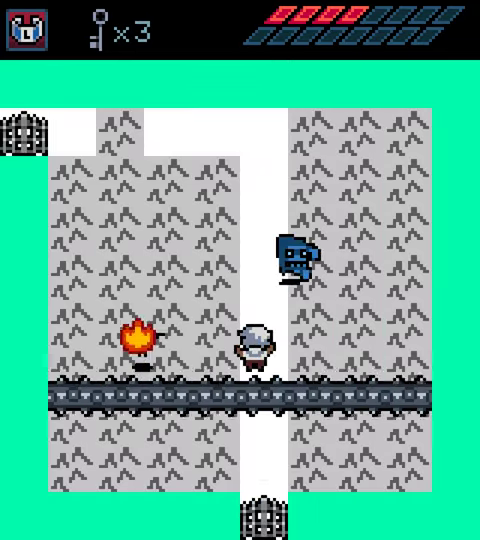
key("z")
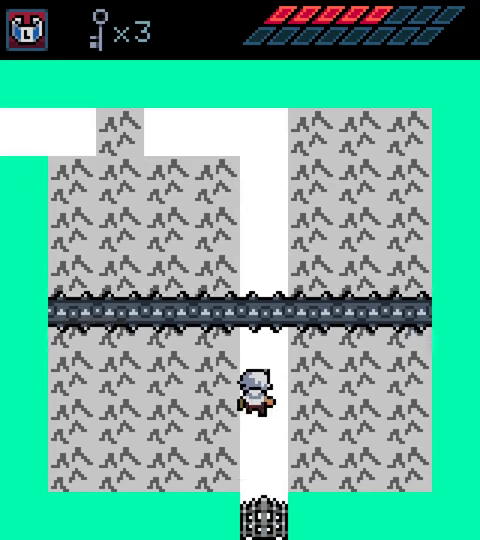
Slip past the sliding spike bar and leave through the top opening.
key("Up")
key("Up")
key("Left")
key("Right")
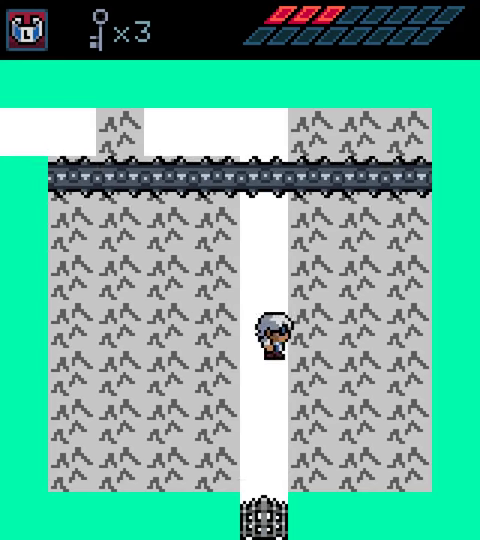
key("Left")
key("Up")
key("Up")
key("Left")
key("Left")
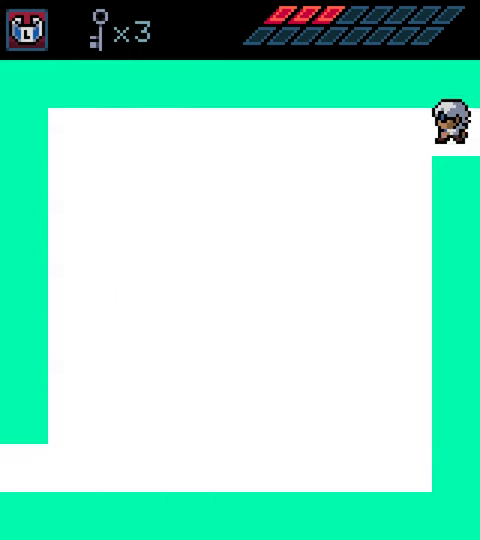
key("Left")
Cross the new white room and exit at its bottom-left.
key("Down")
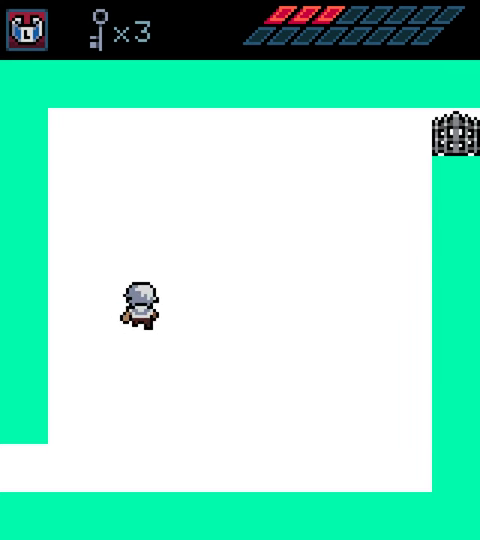
key("Down")
key("Right")
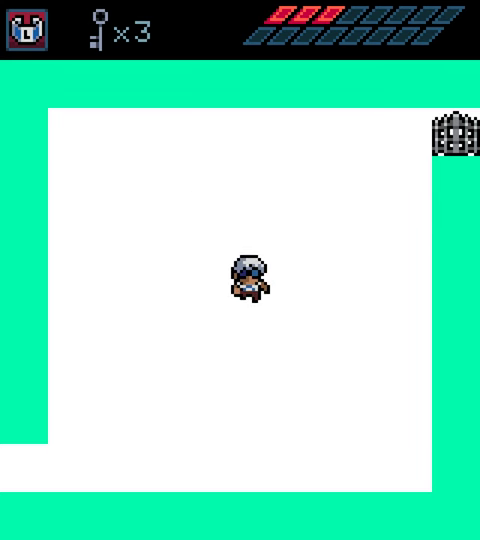
key("Left")
key("Left")
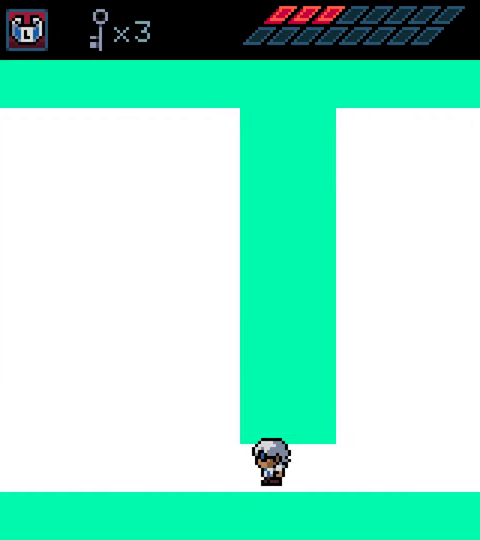
key("Up")
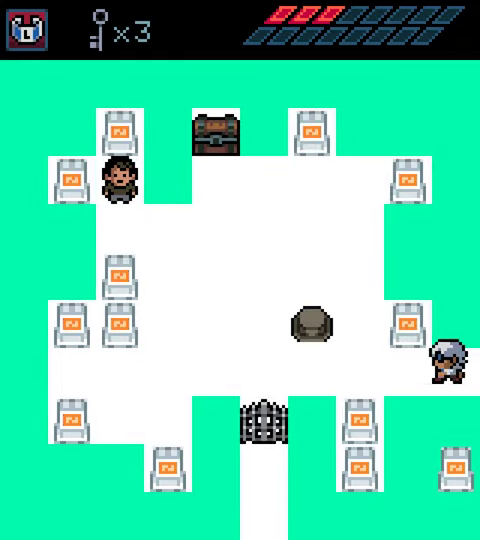
Enter the chair room and start talking to the dark-haired character.
key("Left")
key("Up")
key("Left")
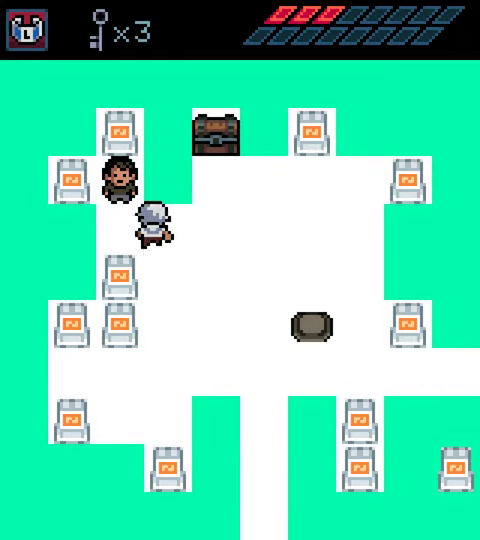
key("Up")
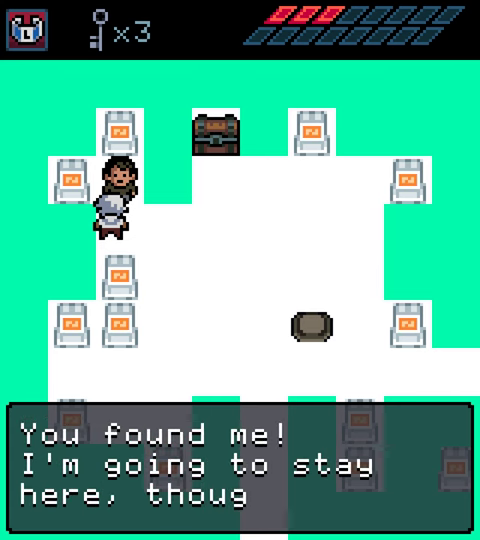
Break off toward the chest, then return and talk to the character again.
key("z")
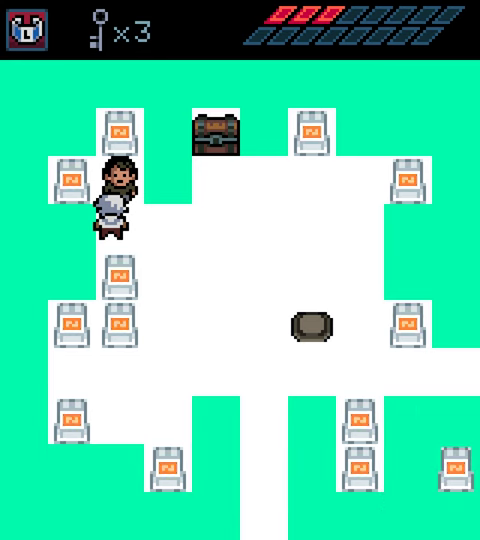
key("Right")
key("Up")
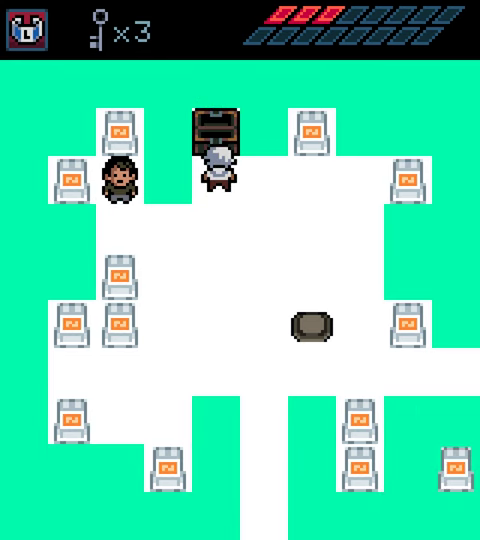
key("Down")
key("Left")
key("Left")
key("Up")
key("z")
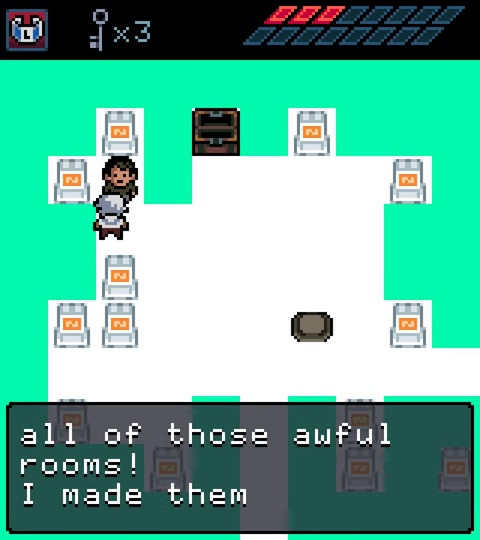
Read through the dialogue pages, including 'You found me!'.
key("z")
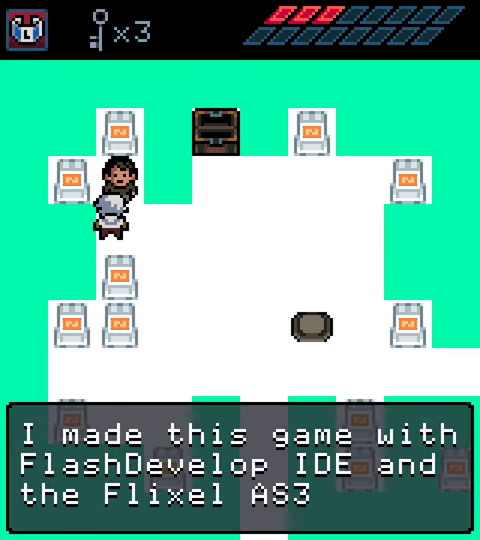
key("x")
key("x")
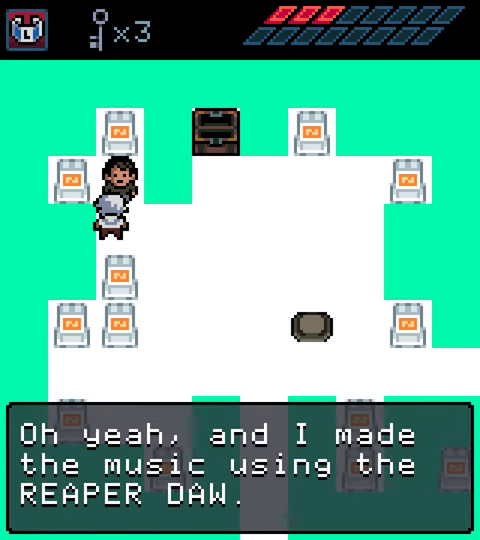
key("x")
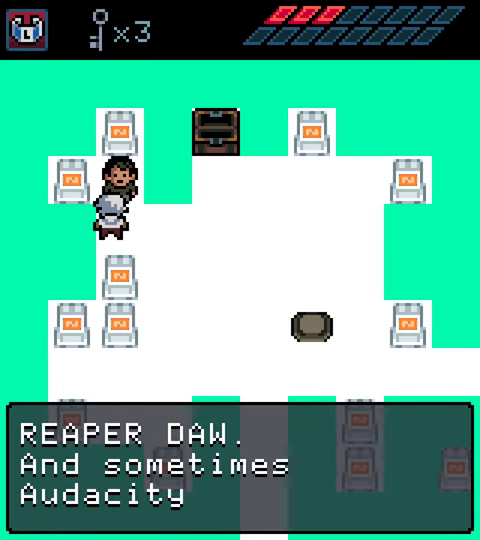
key("x")
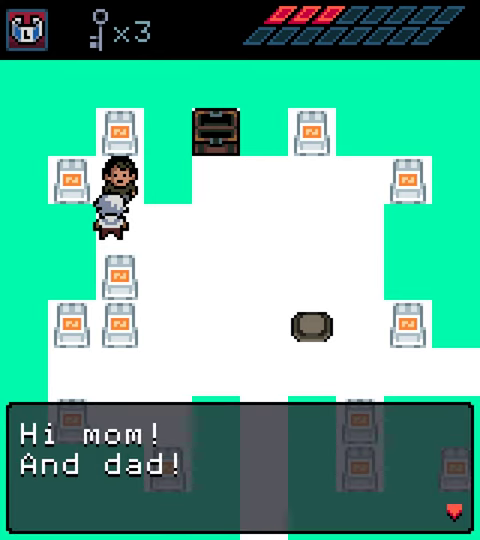
key("z")
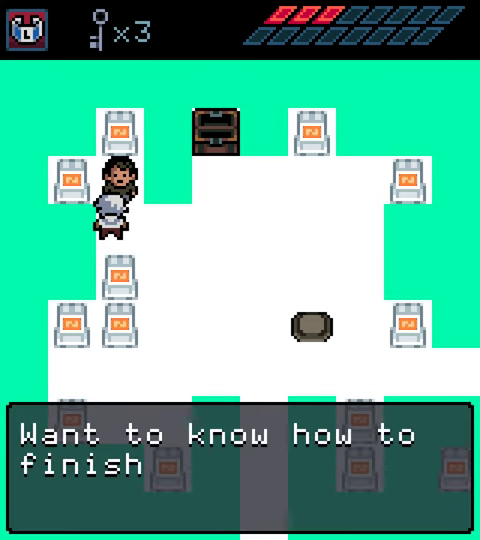
key("z")
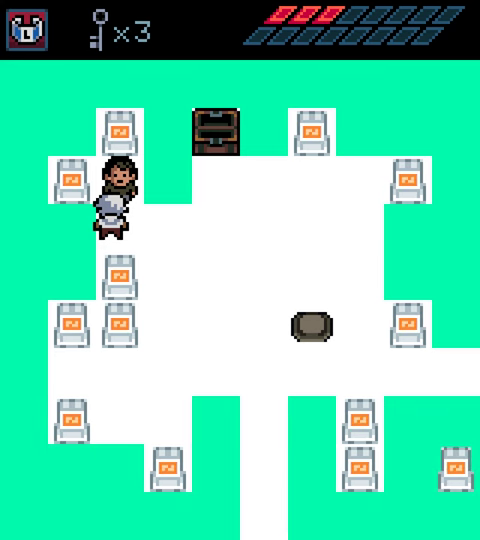
key("z")
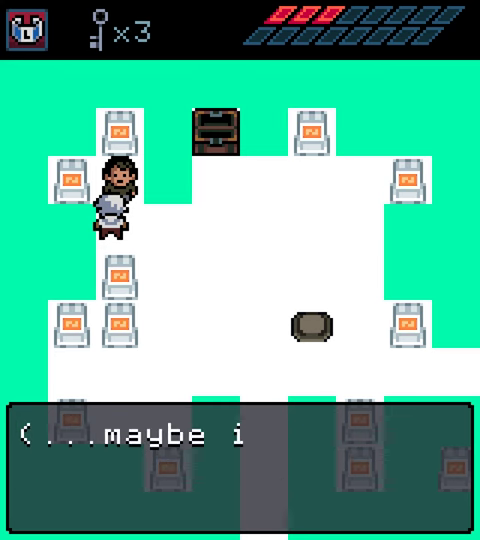
key("z")
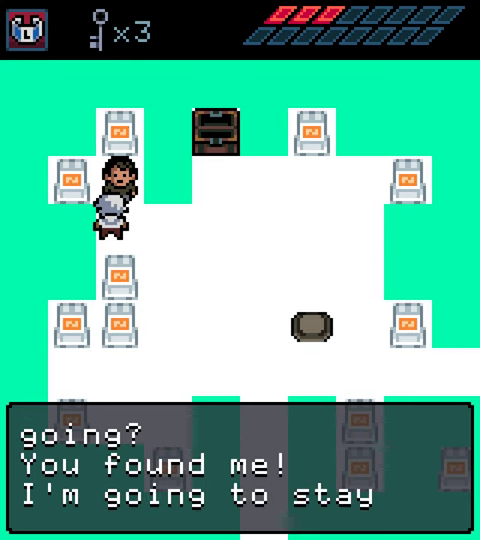
Finish the dialogue and bring up the pause menu's Config page.
key("z")
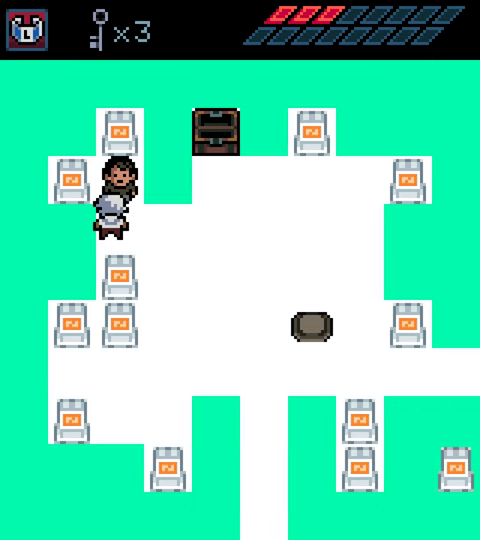
key("Right")
key("Return")
Browse the pause menu pages, then close the menu and resume play.
key("Down")
key("Down")
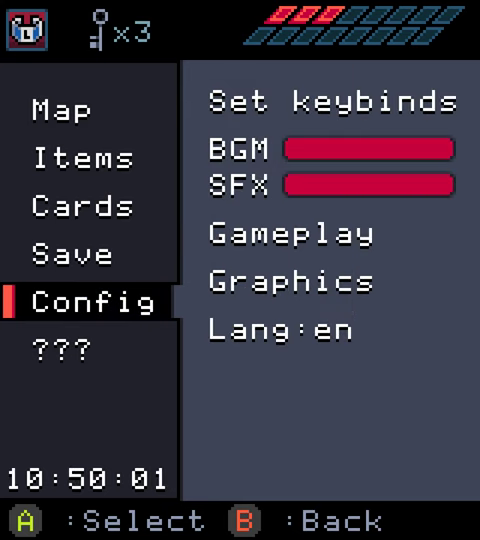
key("Down")
key("z")
key("z")
key("Return")
key("Up")
key("Up")
Walk up and right past the chairs, lighting their screens cyan.
key("Right")
key("Right")
key("Down")
key("Left")
key("Down")
key("Down")
key("Right")
key("Right")
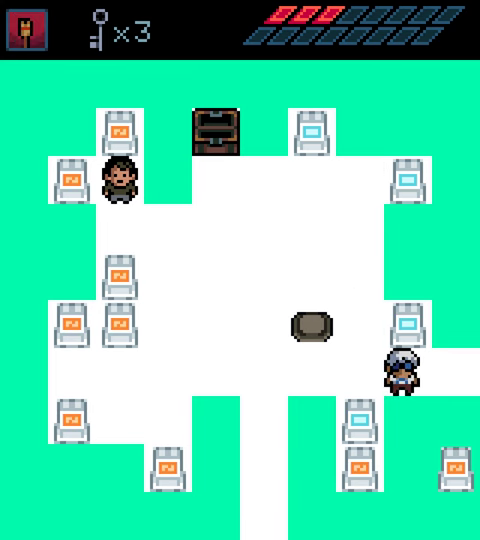
Dismiss the message, light more chair screens, and exit down into the grey-tiled room.
key("Left")
key("Left")
key("Left")
key("Left")
key("Left")
key("Down")
key("Up")
key("Left")
key("Right")
key("Right")
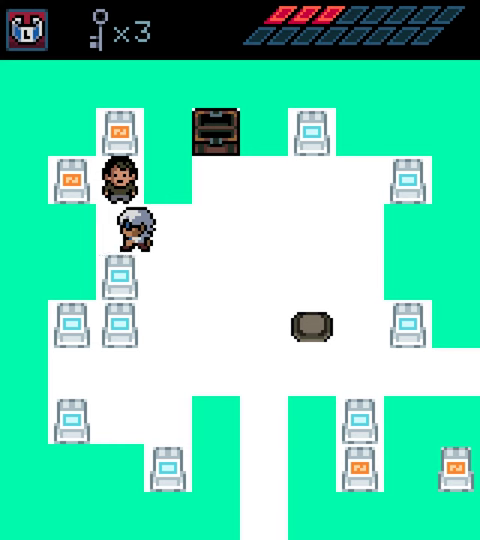
key("Right")
key("Right")
key("Right")
key("Down")
key("Down")
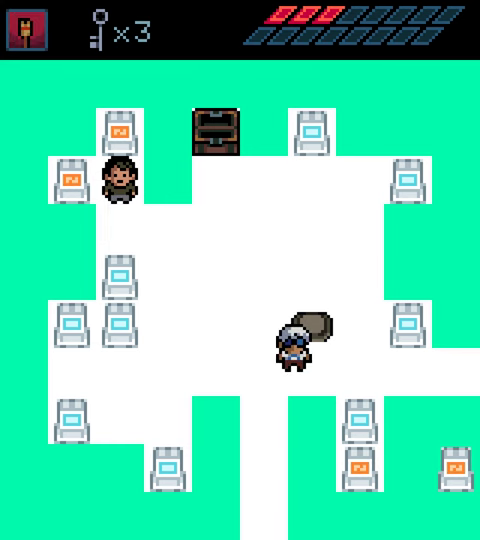
key("Down")
key("Down")
key("Down")
key("Down")
key("Down")
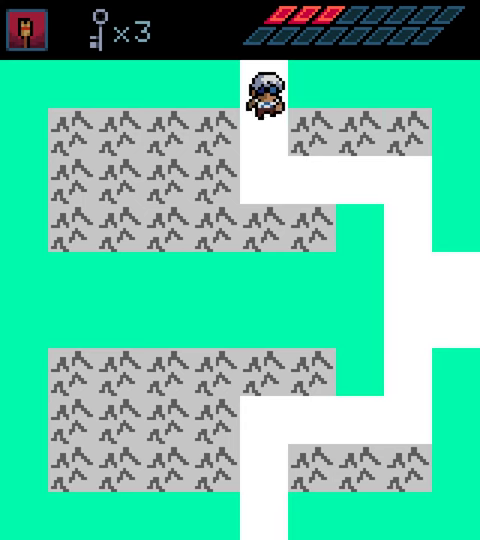
Walk right through the black-floored room along the bottom corridor.
key("Right")
key("Right")
key("Down")
key("Right")
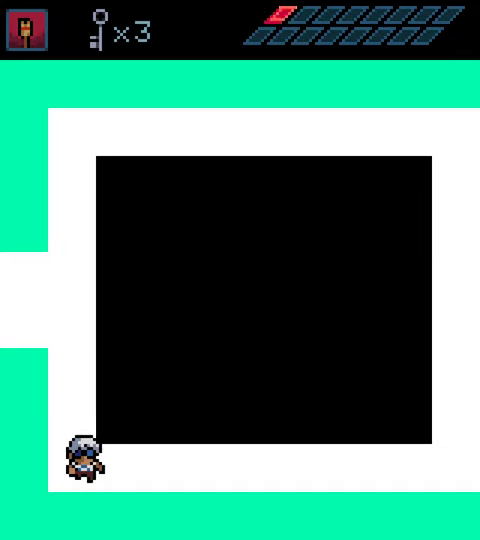
key("Right")
key("Right")
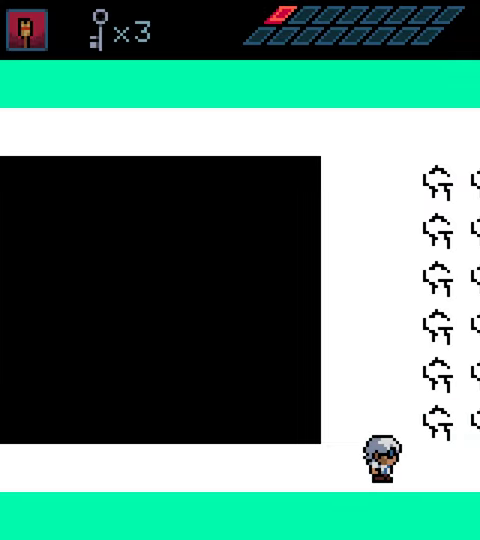
key("Right")
key("Right")
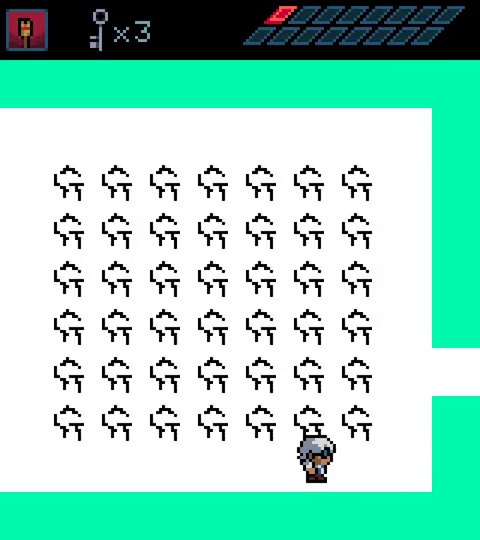
Peek into the right-hand corridor, then head back left into the black-pit room.
key("Up")
key("Right")
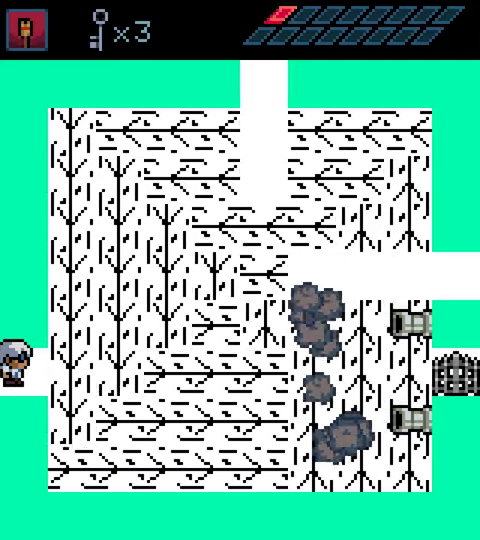
key("Left")
key("Down")
key("Left")
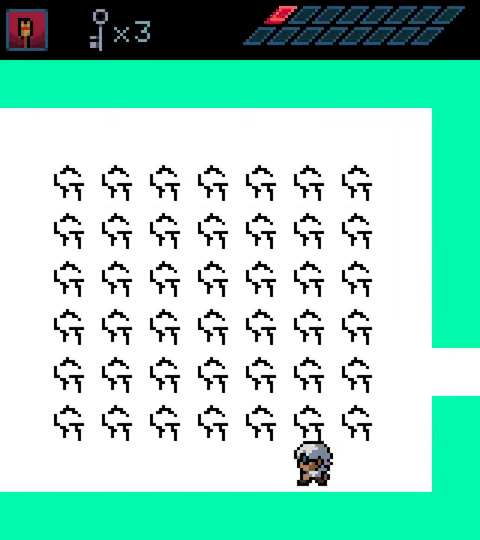
key("Left")
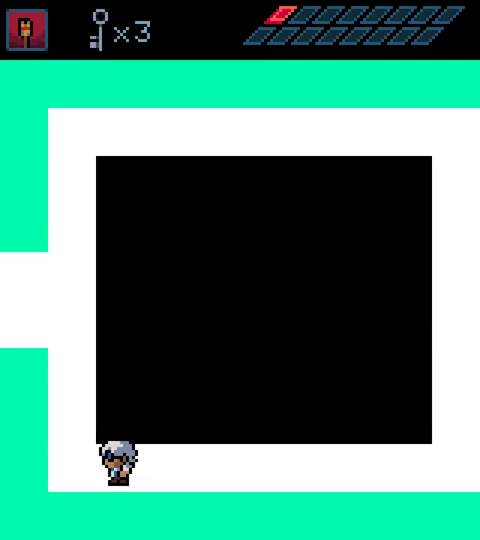
Leave left and head down toward the gate room.
key("Left")
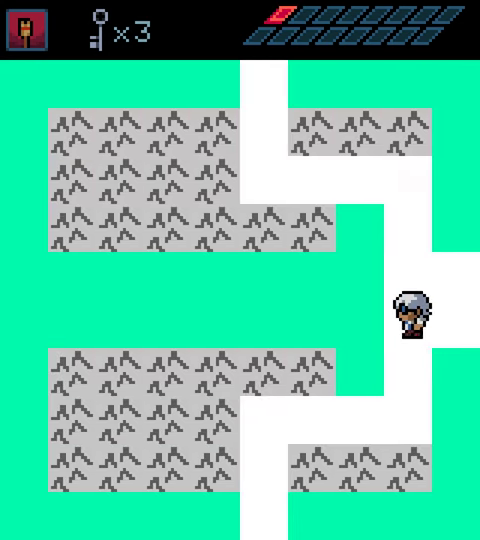
key("Down")
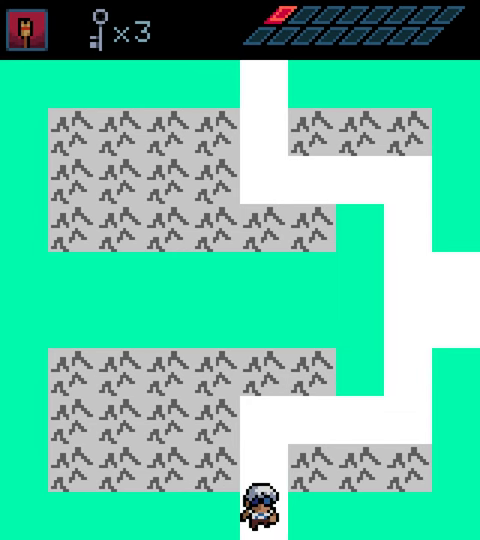
key("Down")
key("Down")
key("Up")
key("Up")
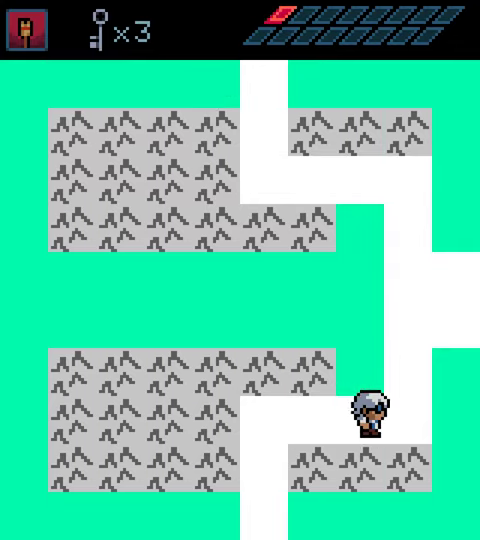
Walk right along the pit's bottom edge into the room past the spikes.
key("Right")
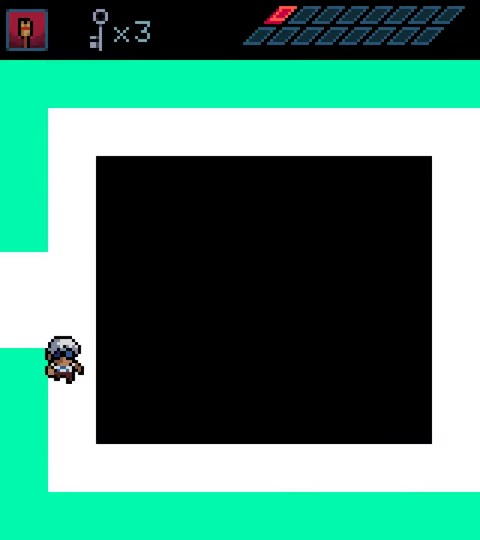
key("Right")
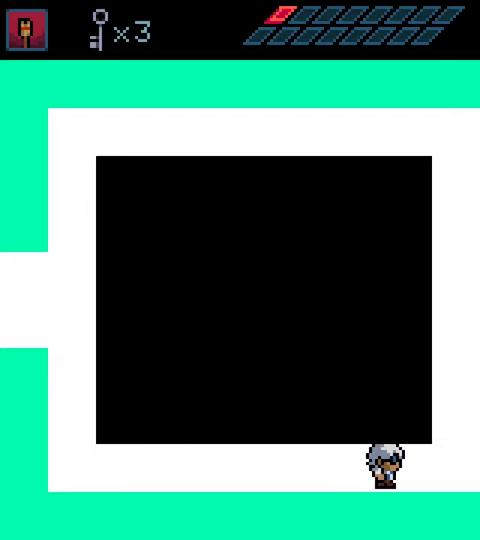
key("Right")
key("Right")
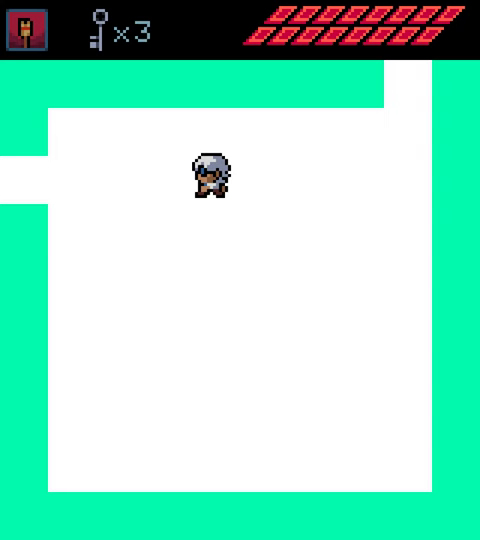
Drop into the room below and leave through its west exit.
key("Left")
key("Left")
key("Left")
key("Down")
key("Left")
key("Down")
key("Left")
key("Down")
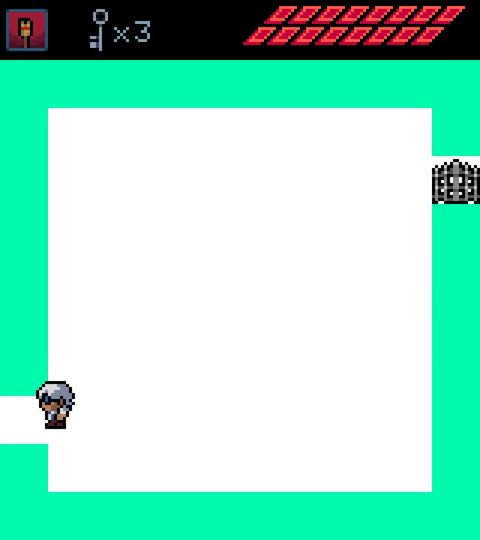
Head west and down-left through the rooms back into the orange-screened chair room.
key("Left")
key("Left")
key("Left")
key("Up")
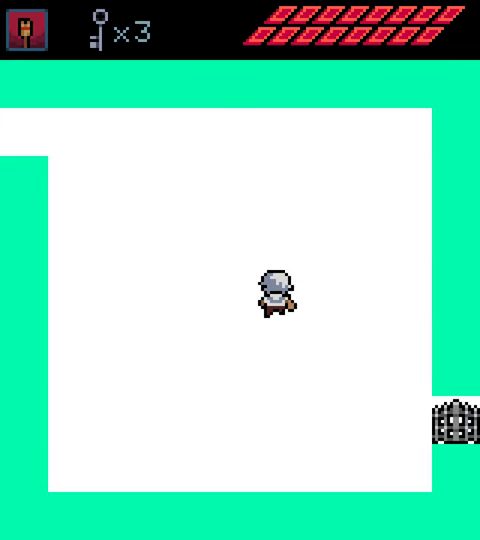
key("Left")
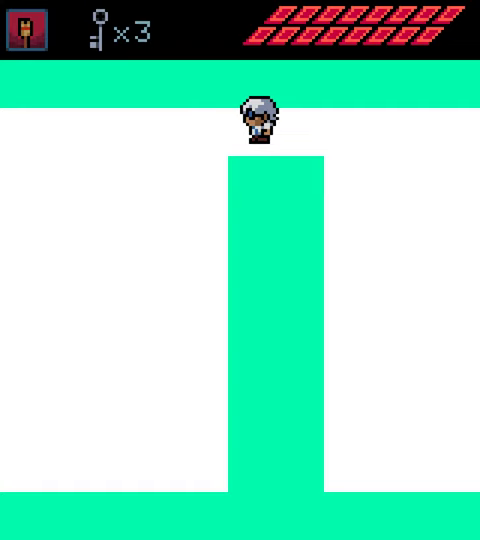
key("Left")
key("Left")
key("Down")
key("Left")
key("Down")
key("Left")
key("Down")
key("Left")
key("Down")
key("Left")
key("Left")
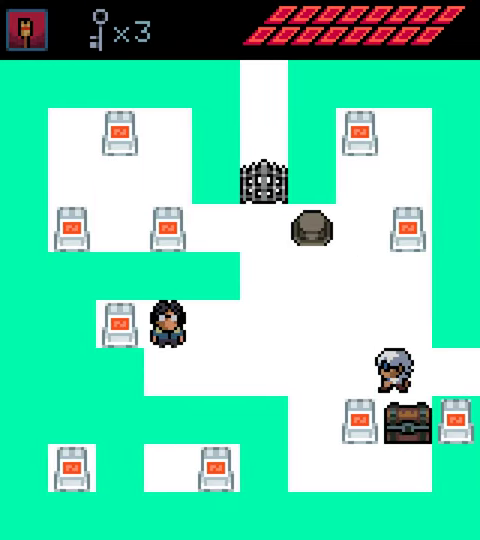
key("Left")
key("Left")
key("Left")
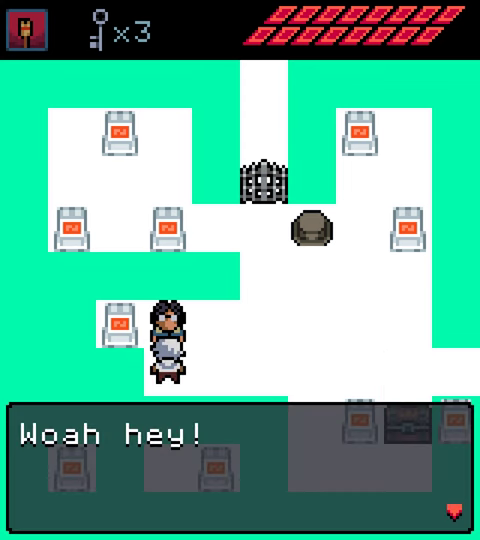
Read the villager's art and dialogue credits, then talk to them again.
key("z")
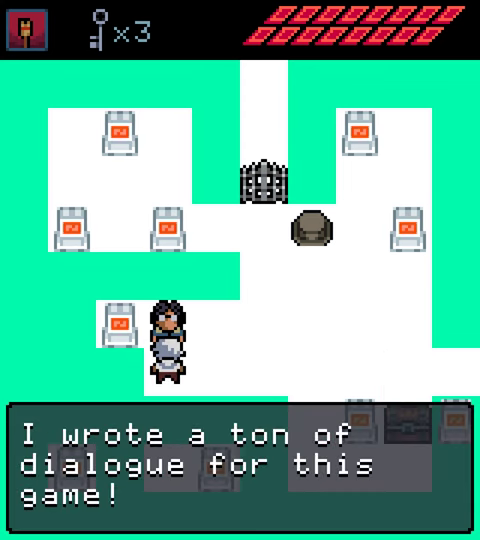
key("z")
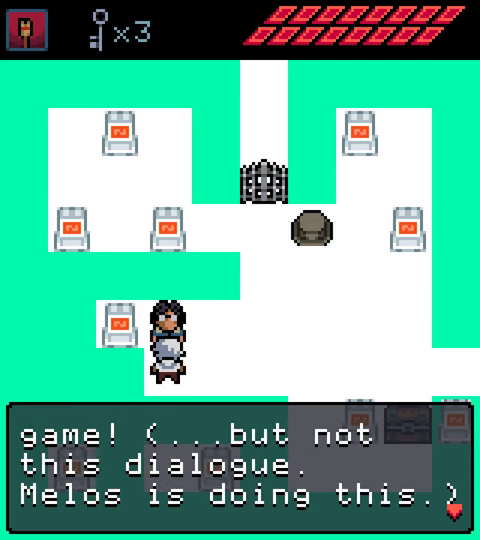
key("z")
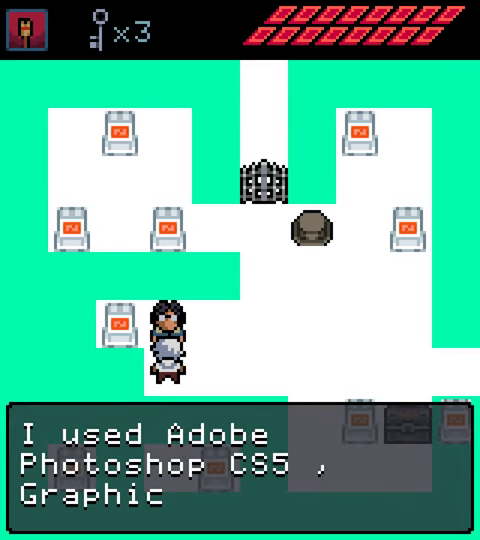
key("z")
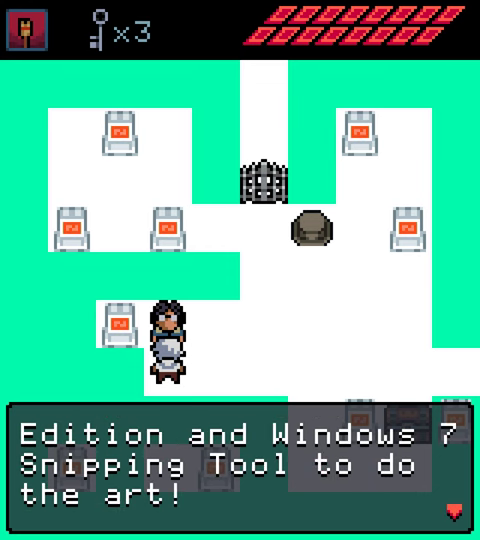
key("z")
key("z")
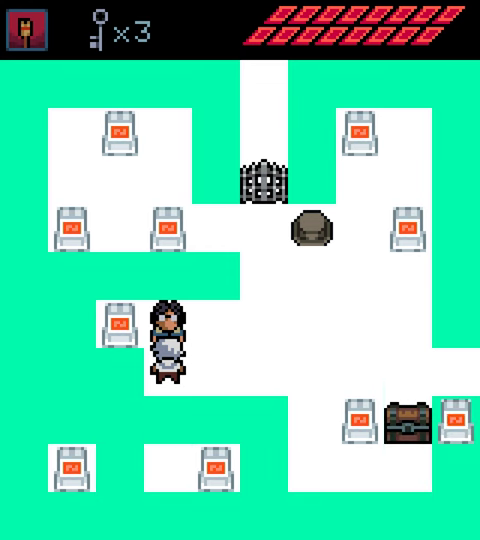
key("z")
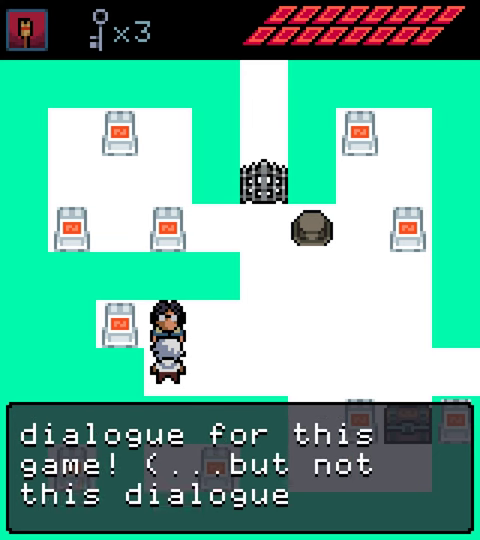
key("z")
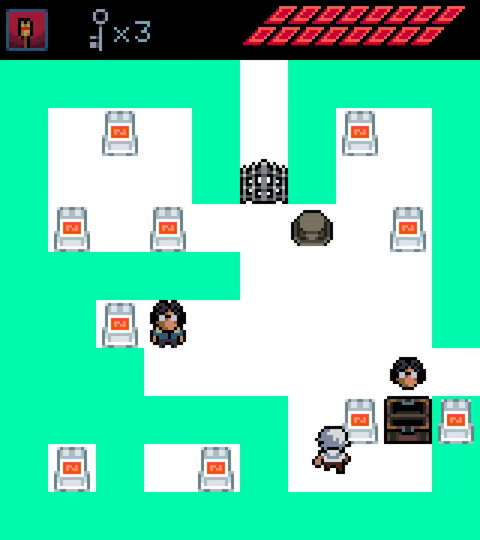
Check the pause menu's ??? page faces, seeing 'Oh no!!!!', and return to the map.
key("Return")
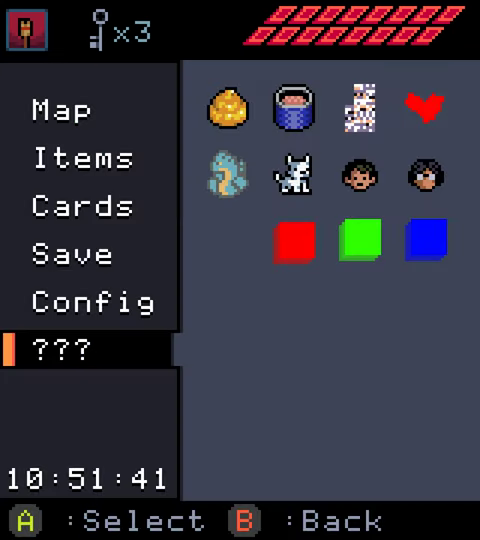
key("z")
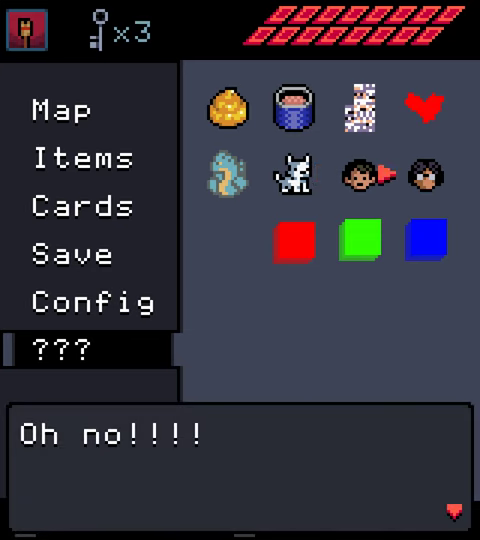
key("z")
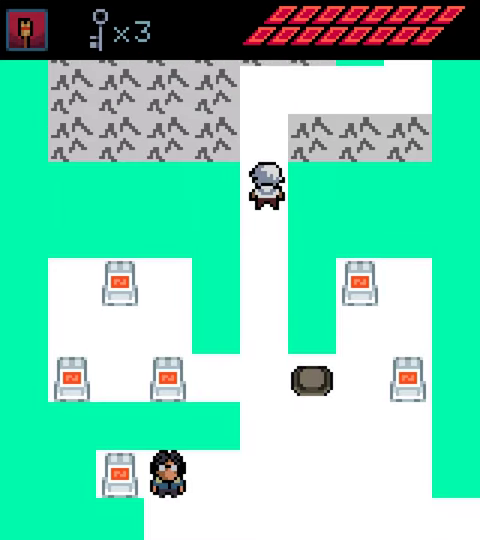
Walk north out of the chair room and right along the pit room to the rock room.
key("Up")
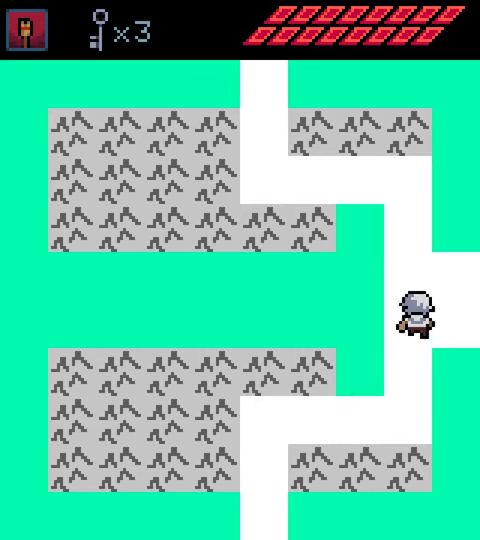
key("Right")
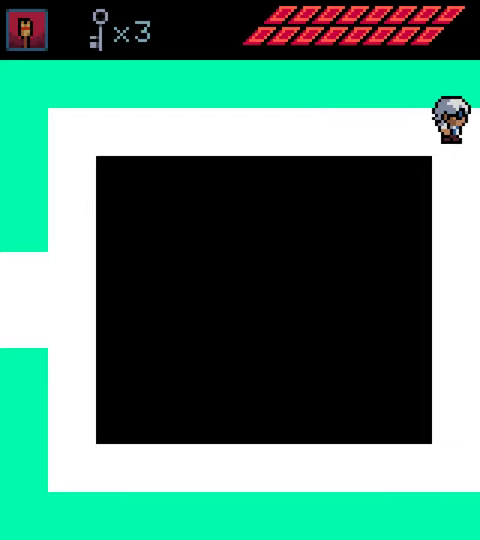
key("Right")
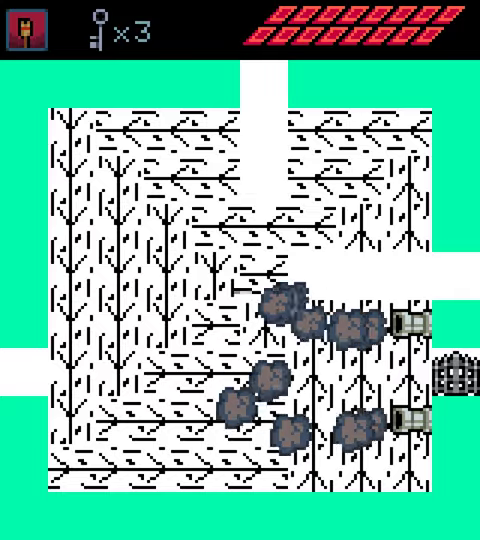
key("Right")
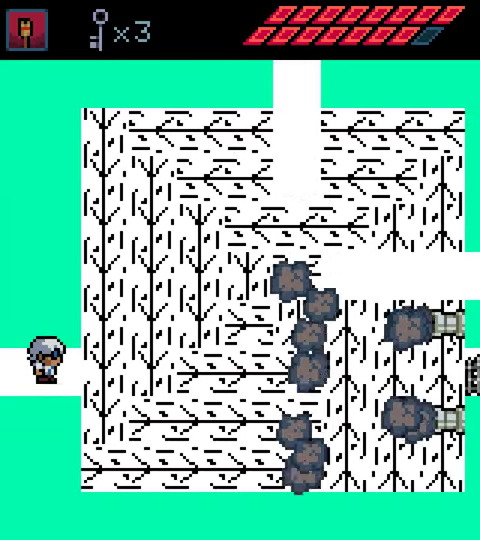
Step into the rock room, then retreat left into the tree room.
key("Right")
key("Right")
key("Left")
key("Up")
key("Down")
key("Right")
key("Left")
key("Left")
Re-enter the rock room, pass the rock cluster, and exit right toward the C checkpoint.
key("Right")
key("Right")
key("Right")
key("Right")
key("Up")
key("Up")
key("Right")
key("Up")
key("Right")
key("Right")
key("Right")
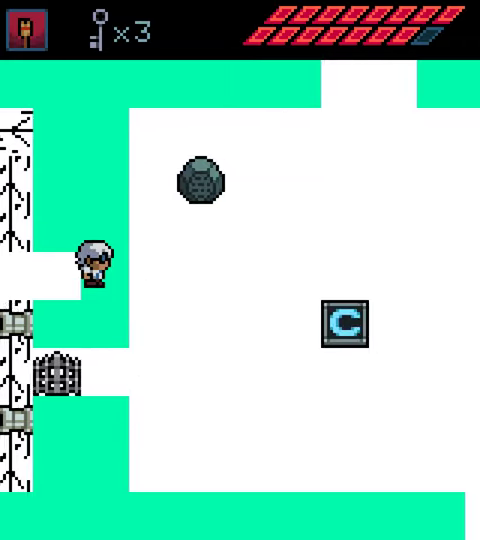
key("Right")
key("Right")
key("Right")
Walk east, then down through the bottom doorways across the first white rooms.
key("Down")
key("Right")
key("Right")
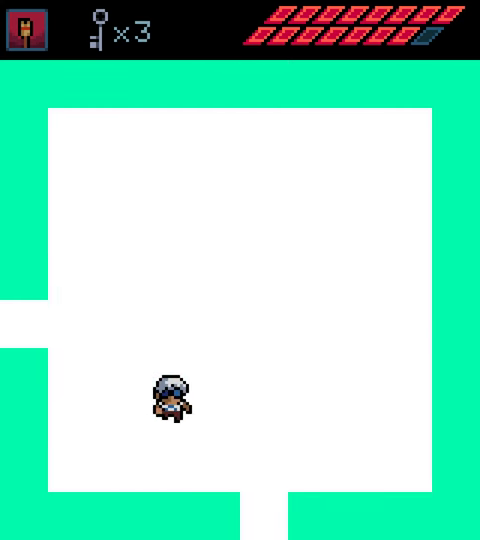
key("Right")
key("Down")
key("Down")
key("Down")
key("Down")
key("Right")
key("Down")
key("Down")
key("Down")
key("Down")
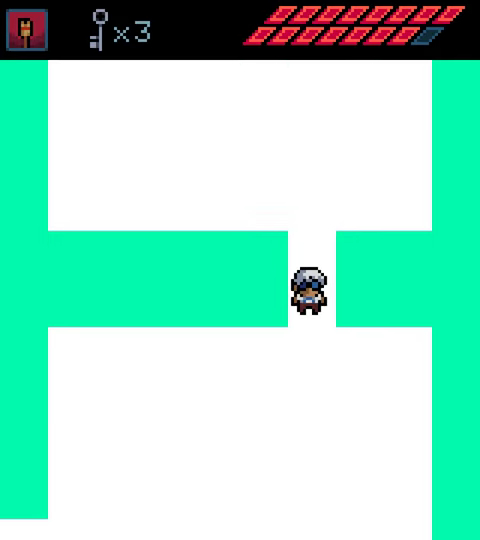
key("Down")
key("Down")
key("Left")
key("Down")
key("Left")
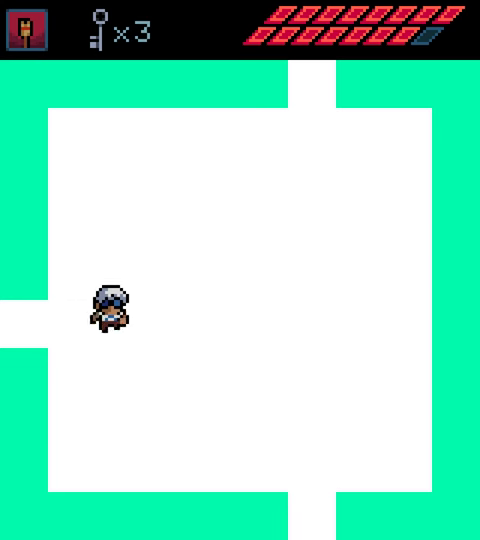
key("Right")
key("Down")
key("Right")
key("Down")
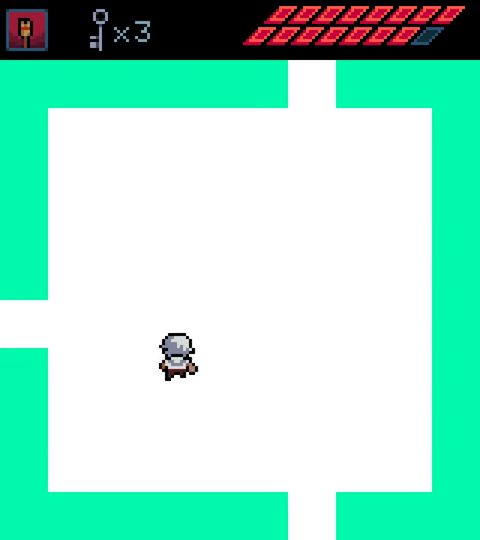
Pass back and forth through the side doorways, then head diagonally down-right into the maze corridor.
key("Left")
key("Right")
key("Right")
key("Right")
key("Down")
key("Right")
key("Down")
key("Right")
key("Down")
key("Down")
key("Right")
key("Down")
key("Right")
key("Down")
key("Down")
key("Left")
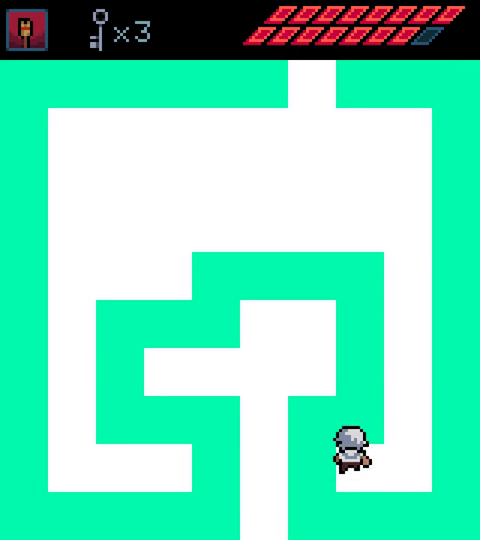
Dismiss the item message and walk up and west through several white maze rooms.
key("Right")
key("Up")
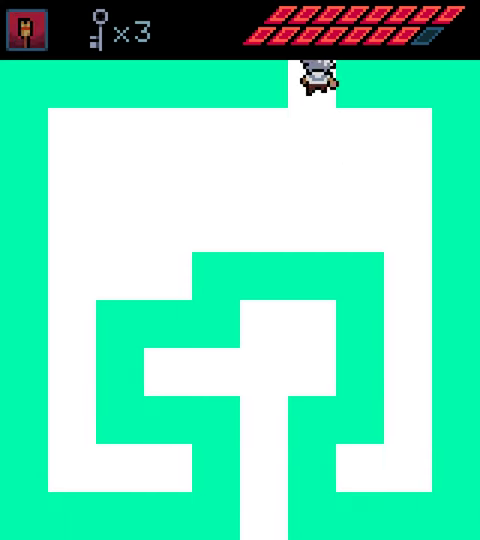
key("Up")
key("Up")
key("Left")
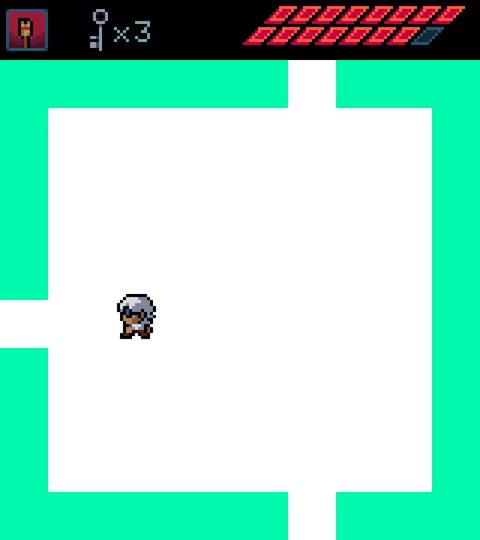
key("Left")
key("Left")
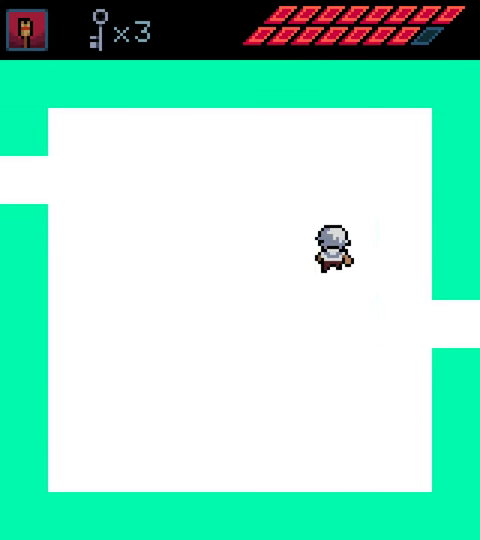
key("Left")
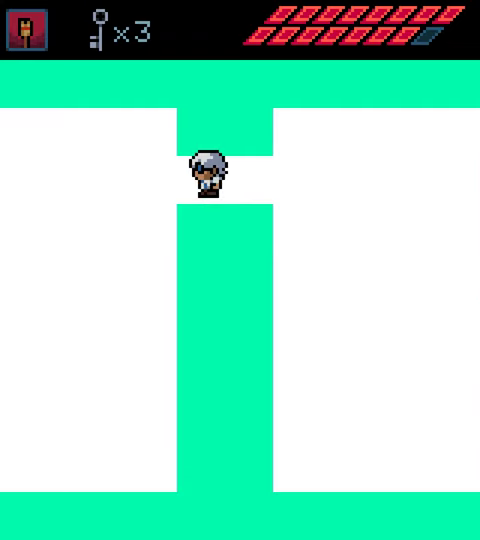
key("Down")
key("Left")
key("Down")
key("Left")
key("Left")
key("Up")
key("Left")
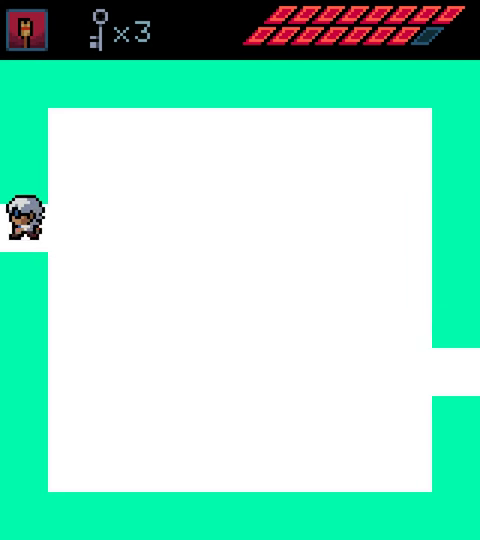
key("Left")
key("Down")
key("Left")
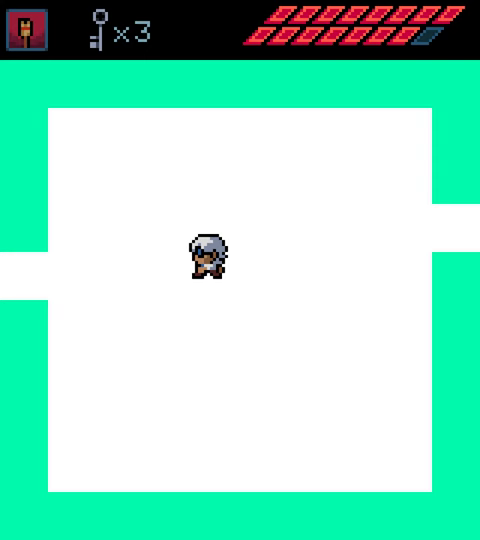
key("Left")
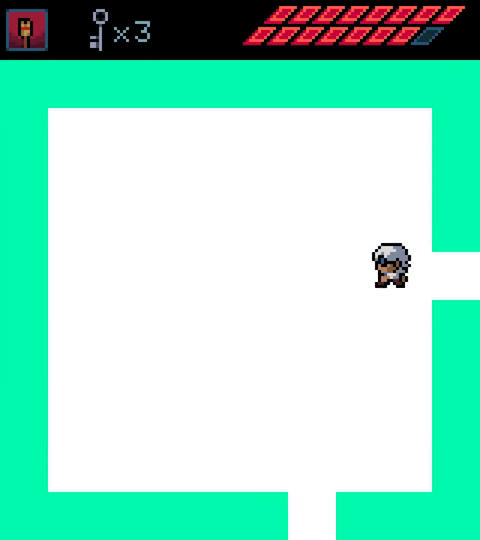
Head down and east through the doorways into the dark checkered chest room.
key("Down")
key("Down")
key("Down")
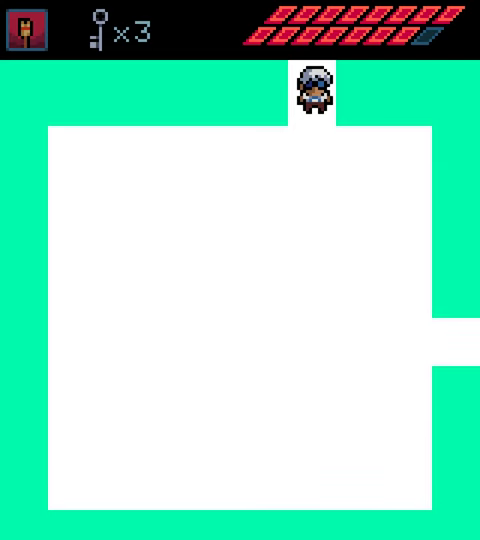
key("Down")
key("Right")
key("Right")
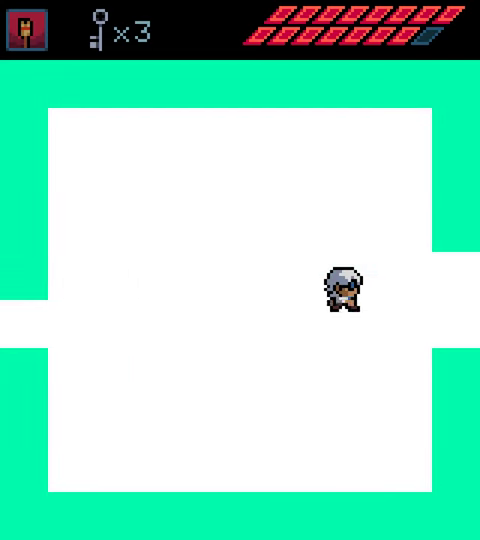
key("Right")
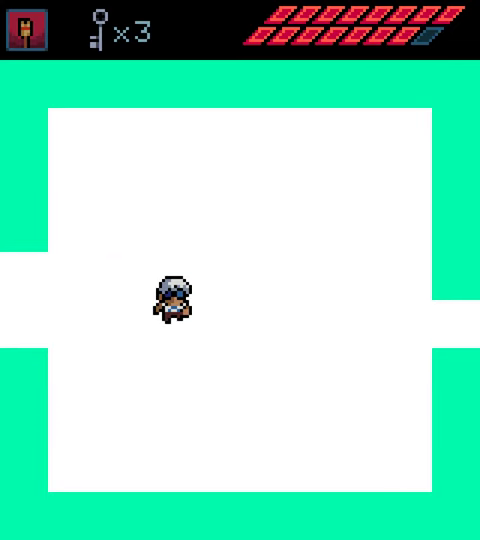
key("Right")
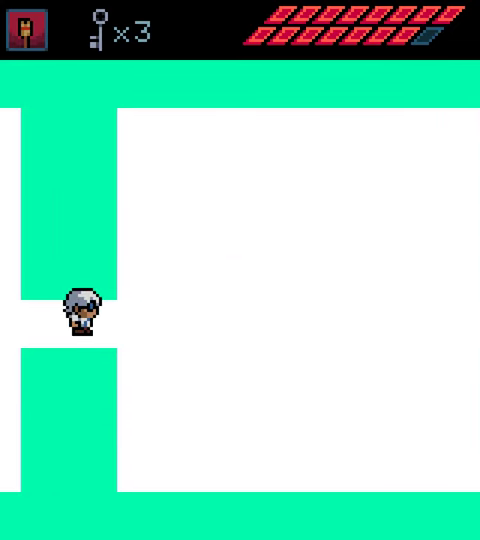
key("Right")
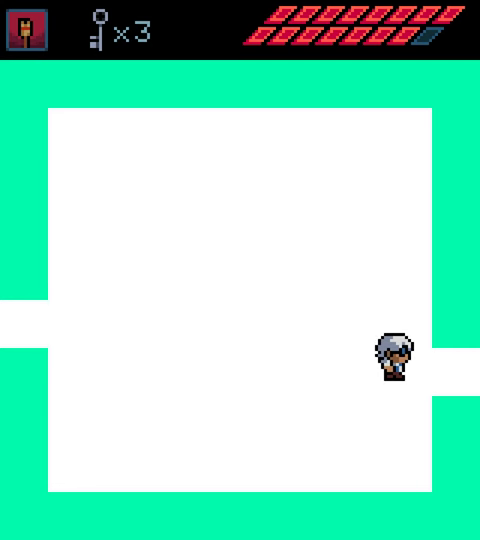
key("Right")
key("Right")
key("Down")
key("Down")
key("Right")
key("Right")
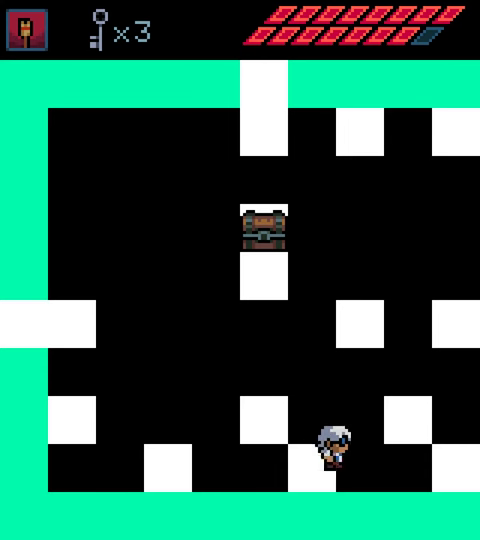
Step onto the chest spot, then inspect the white cube under ??? in the pause menu.
key("Down")
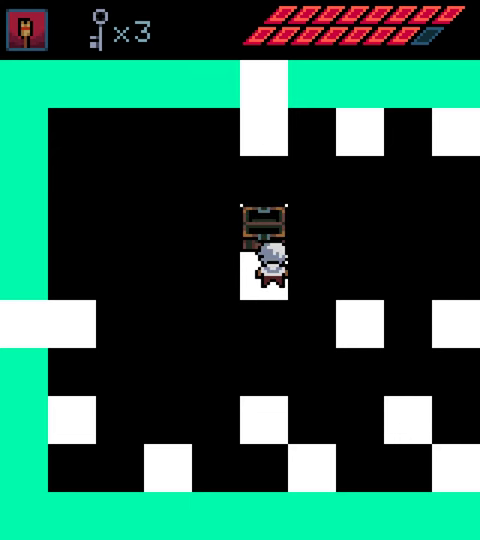
key("Return")
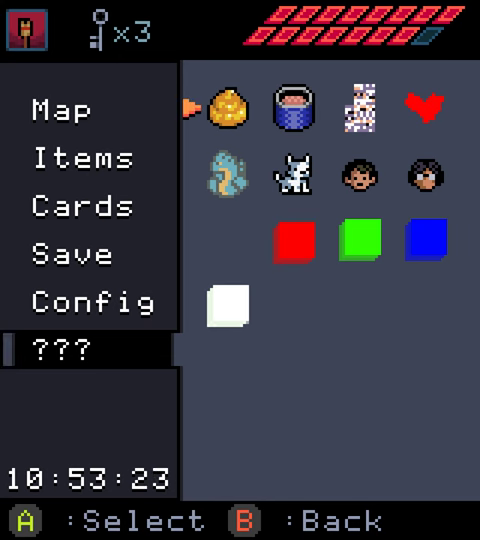
key("z")
key("z")
key("Return")
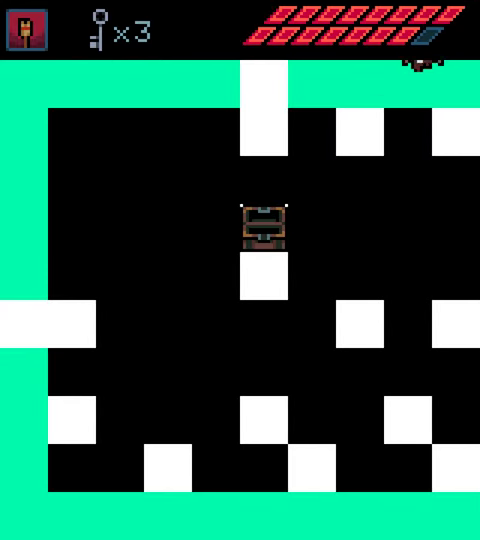
Walk up out of the dark room along the maze corridor and back down.
key("Up")
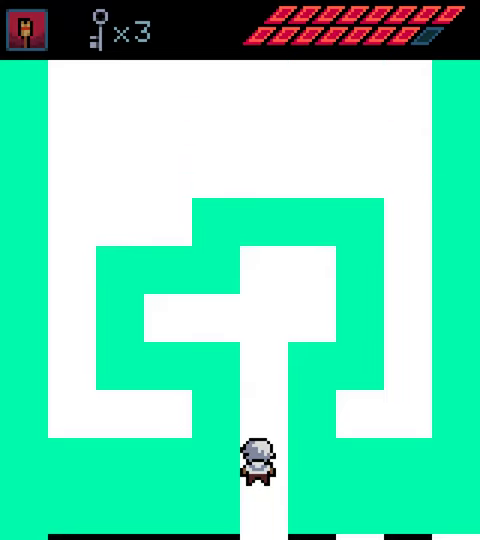
key("Up")
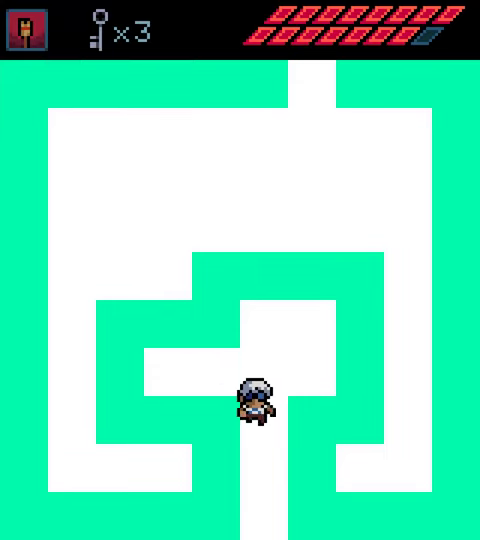
key("Down")
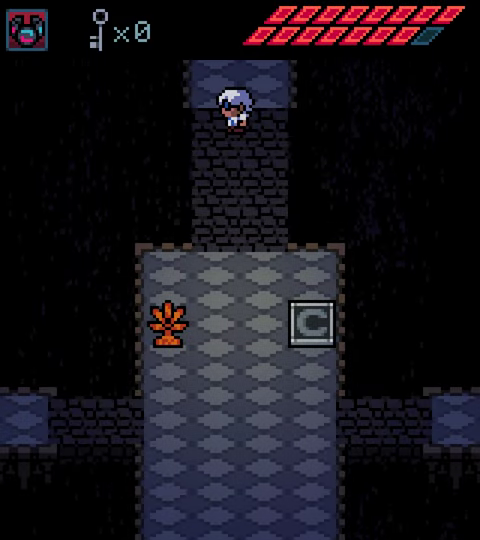
Browse the pause menu to the ??? collection and close it.
key("Return")
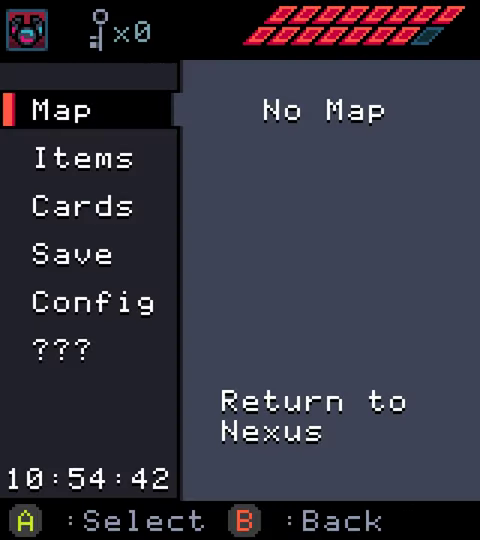
key("Down")
key("Down")
key("Down")
key("Down")
key("Down")
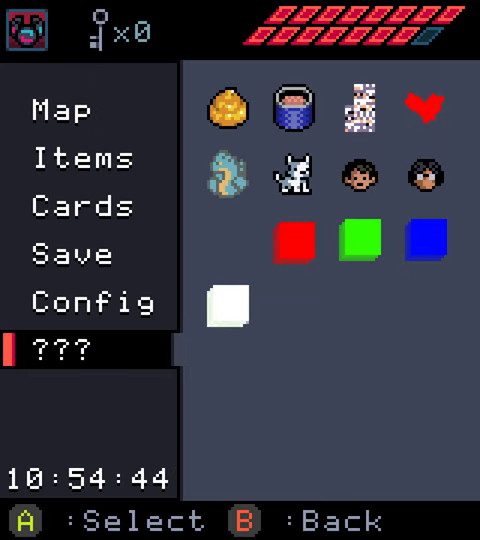
key("Escape")
Walk up and right through the castle hall to the portal.
key("Up")
key("Right")
key("Right")
key("Left")
key("Up")
key("Up")
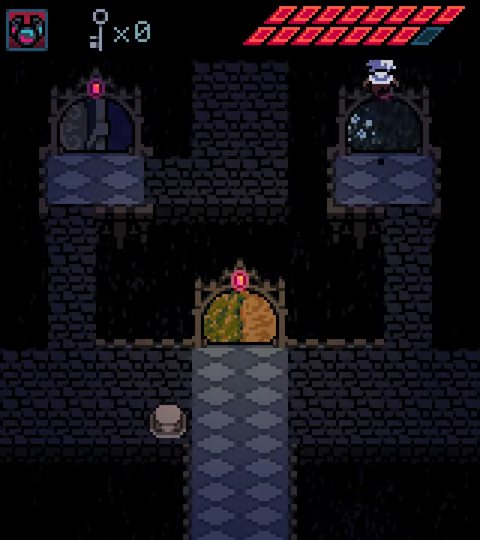
Reopen the ??? collection, move up through the menu sections, and close it.
key("Escape")
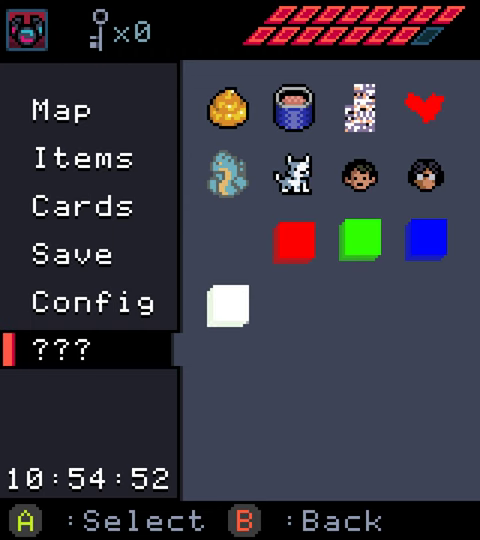
key("Up")
key("Up")
key("Up")
key("Up")
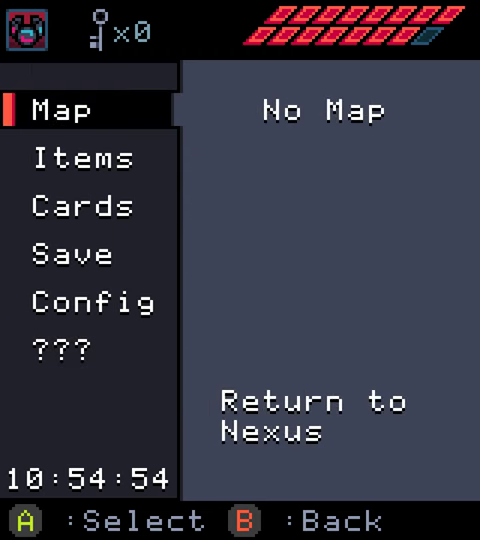
key("Escape")
key("Up")
key("Up")
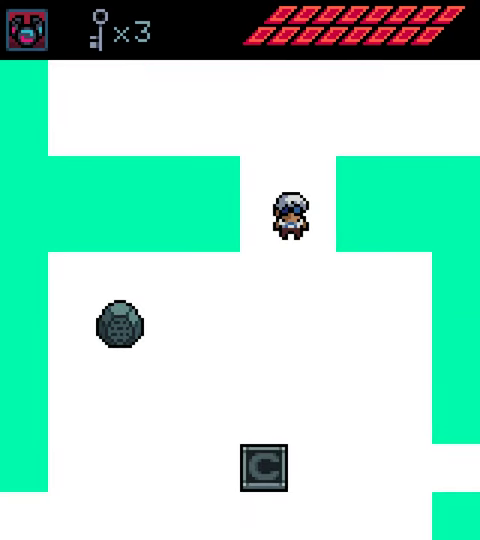
Walk down and right past the save box through the teal rooms, then up into the chest room.
key("Down")
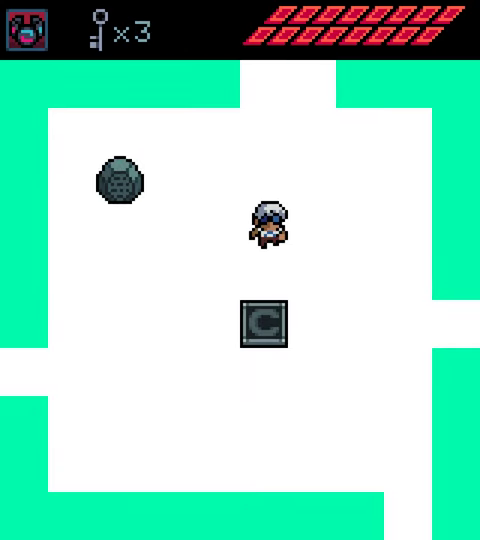
key("Right")
key("Right")
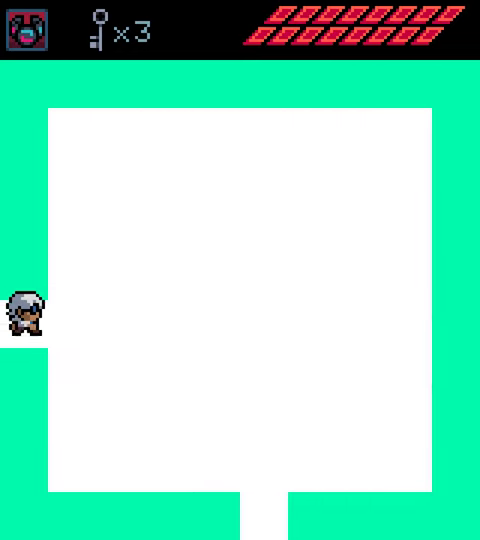
key("Down")
key("Right")
key("Down")
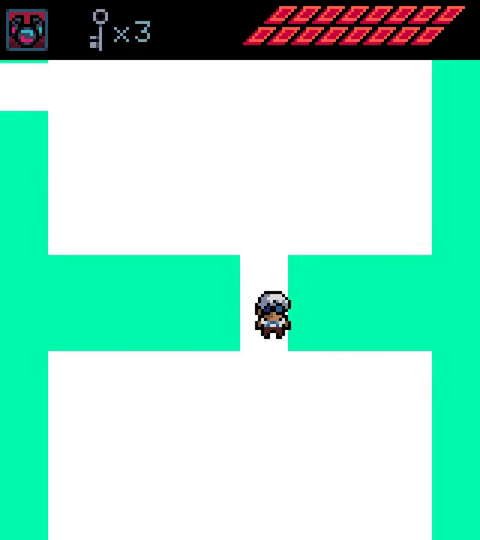
key("Right")
key("Up")
key("Down")
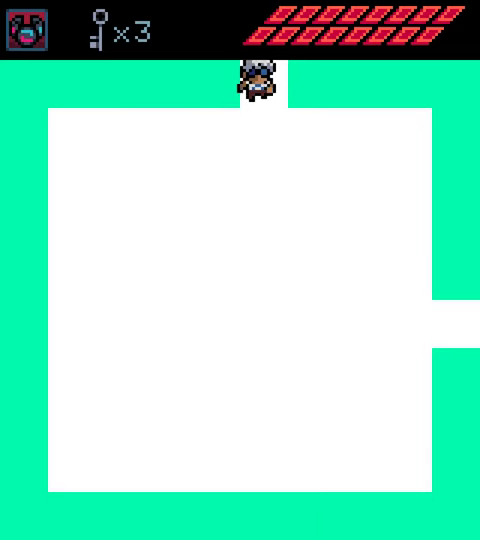
key("Right")
key("Right")
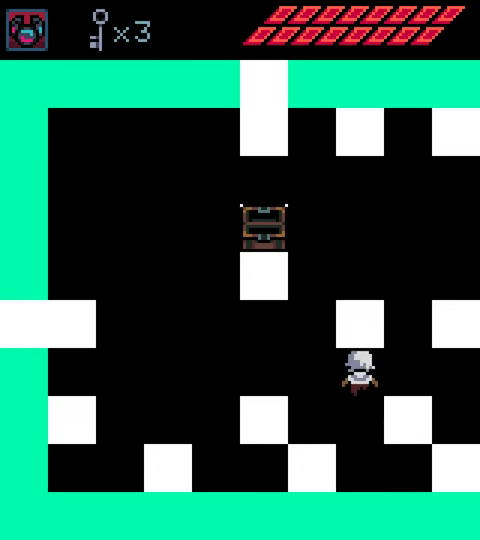
Leave right and walk up into the teal maze room.
key("Right")
key("Right")
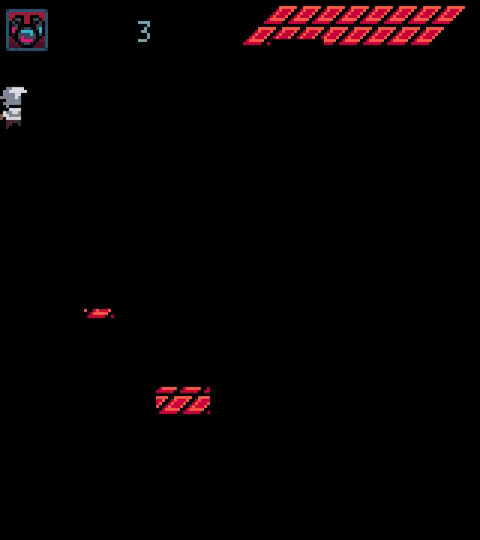
key("Right")
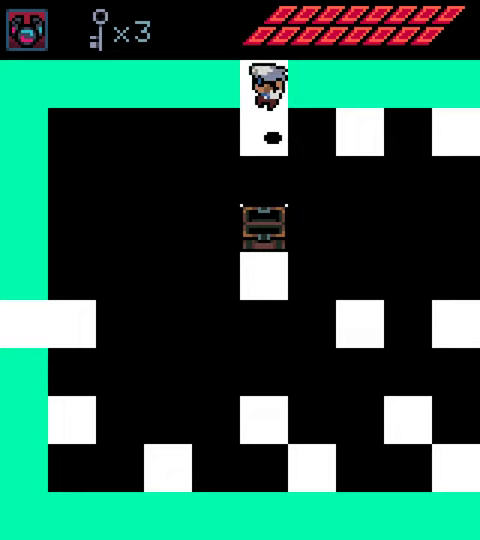
key("Up")
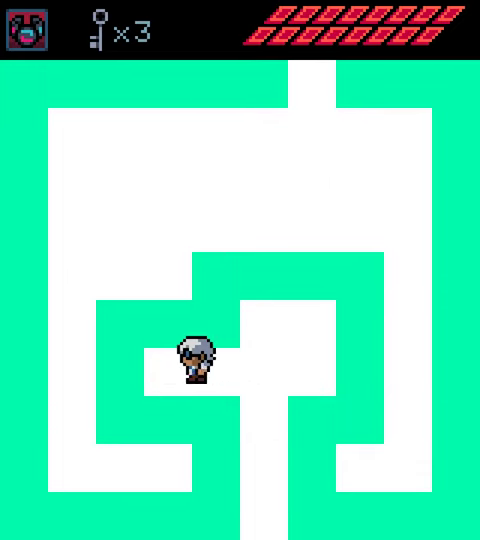
Check the white cube on the pause menu's ??? oddities page, then resume play.
key("Right")
key("Down")
key("Return")
key("Down")
key("Down")
key("Down")
key("Down")
key("Down")
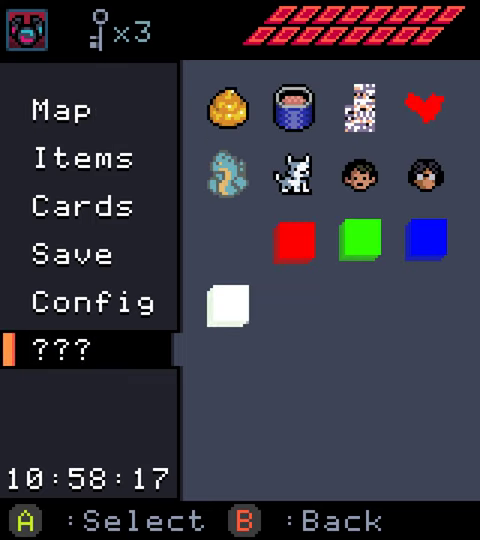
key("Escape")
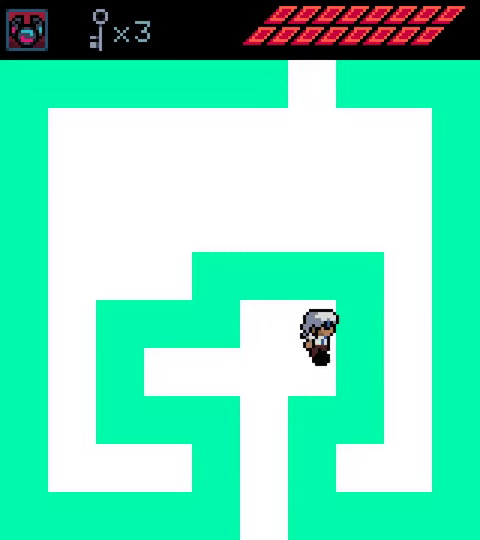
Dismiss the message and head left and down back to the chest room.
key("Left")
key("Return")
key("Down")
key("Down")
key("Down")
key("Down")
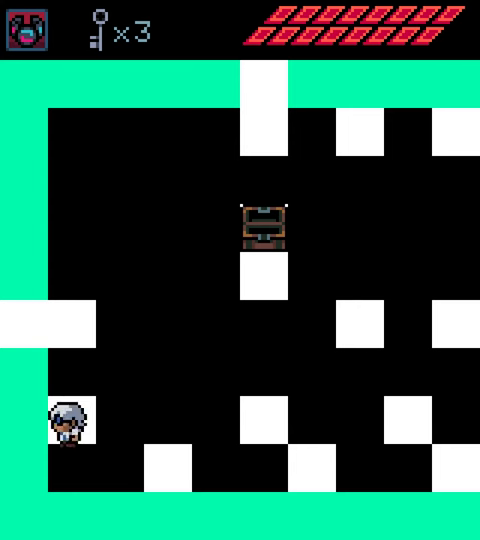
Walk left through the teal rooms onto the save tile, then continue up two rooms.
key("Left")
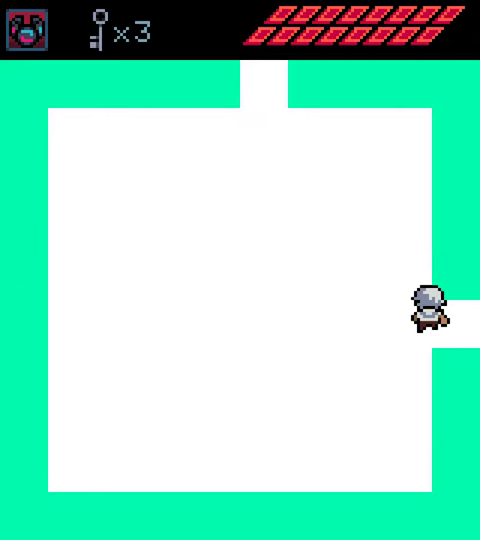
key("Up")
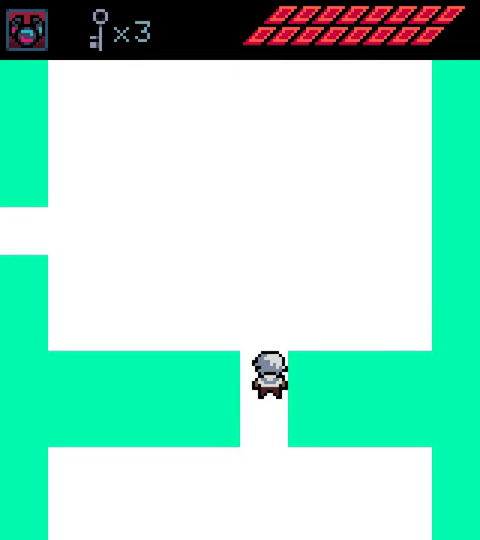
key("Left")
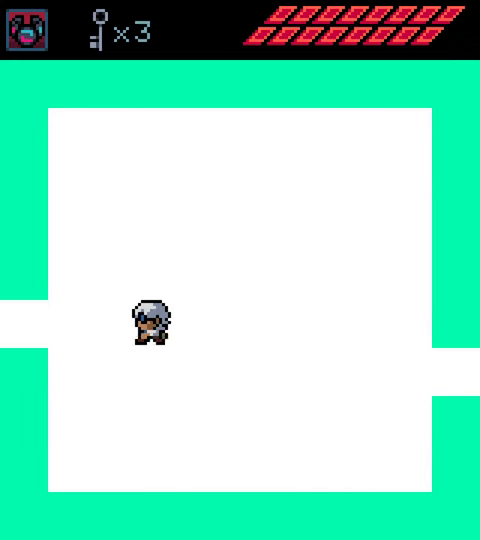
key("Left")
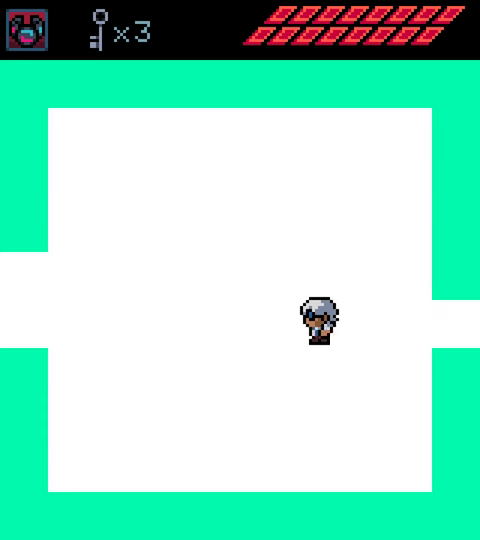
key("Left")
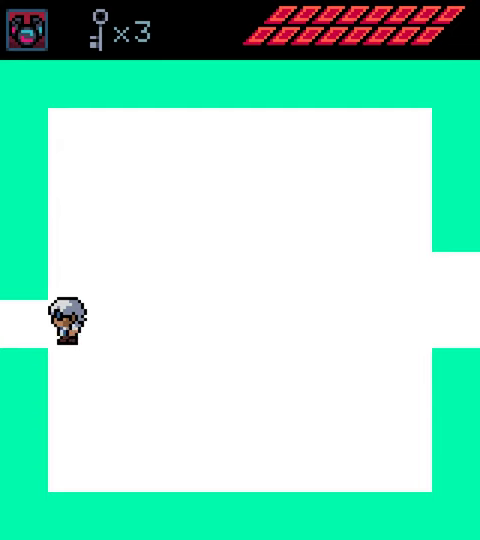
key("Left")
key("Left")
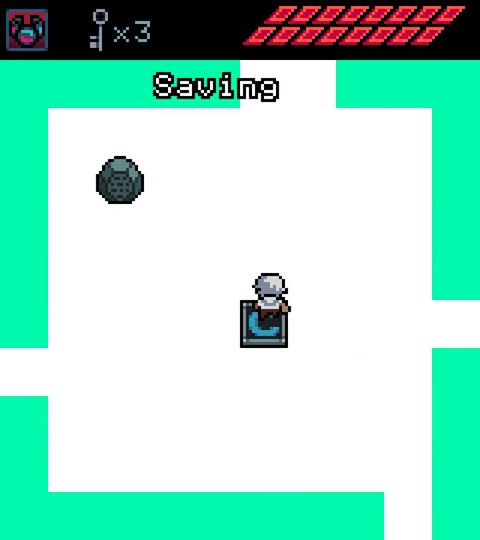
key("Up")
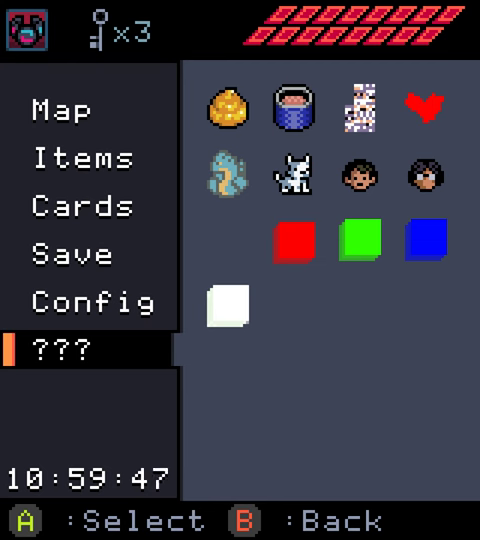
Resume play, walk down past the rotating blue square, then go left onto the teleport pad.
key("x")
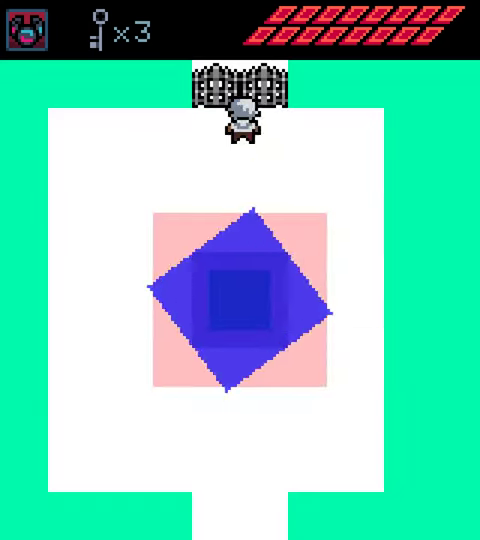
key("Down")
key("Down")
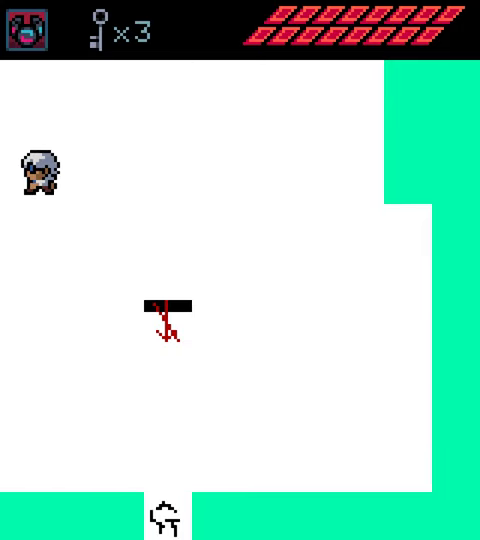
key("Left")
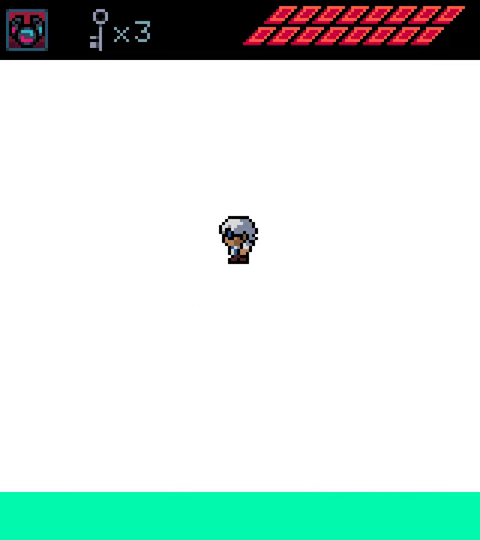
key("Left")
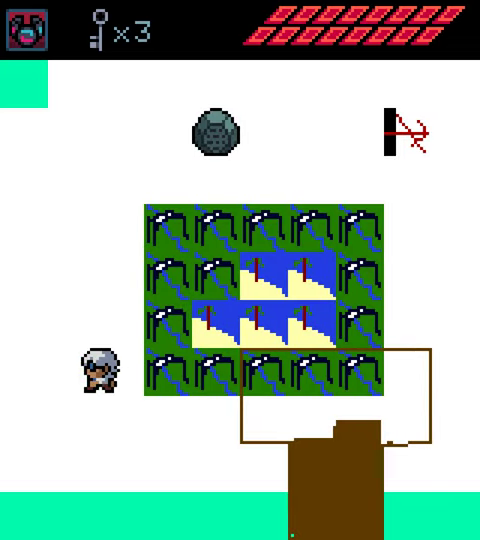
key("Left")
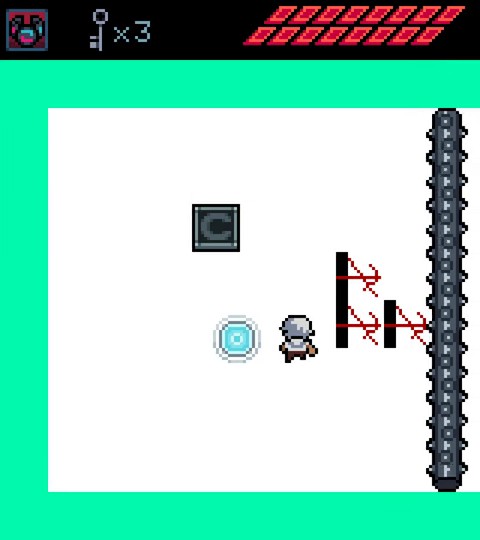
key("Left")
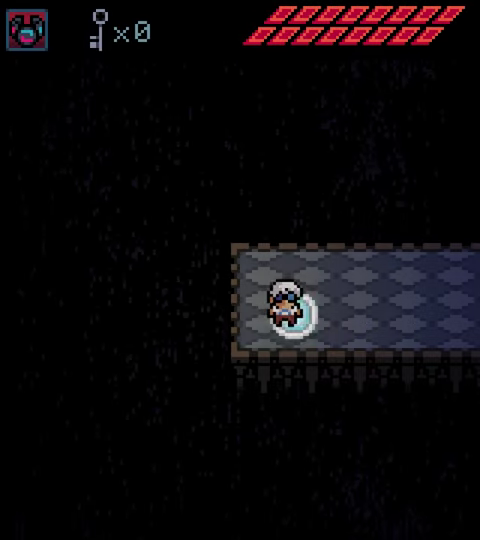
Walk off the pad to the save block, then over to read the boulder's message.
key("Right")
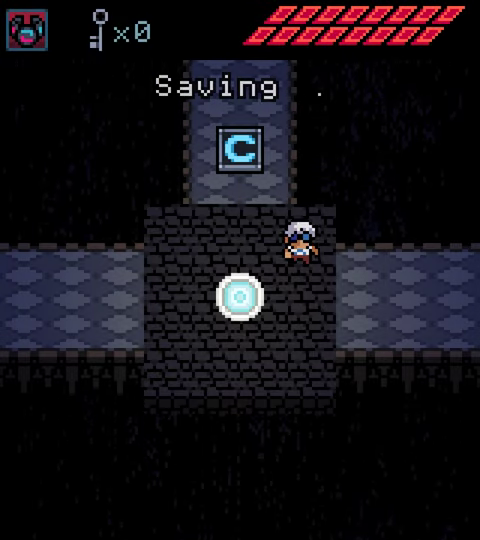
key("Right")
key("Down")
key("Right")
key("Up")
key("Up")
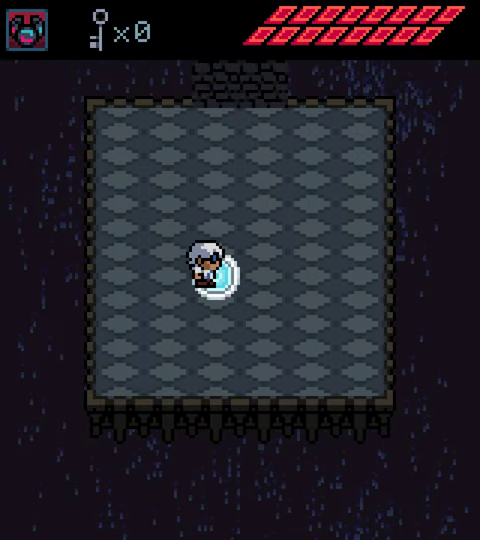
Go up through the top doorway, return via the glowing portal, and save on the C block.
key("Up")
key("Up")
key("Right")
key("Up")
key("Up")
key("Up")
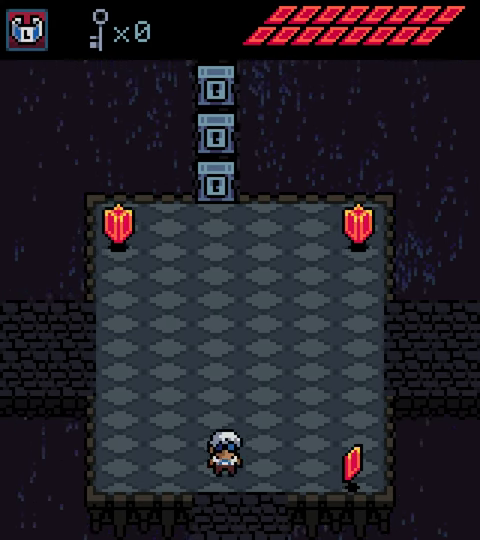
key("Down")
key("Down")
key("Left")
key("Left")
key("Left")
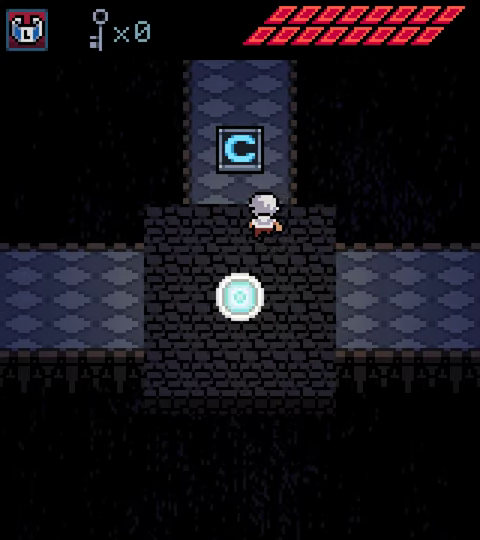
key("Up")
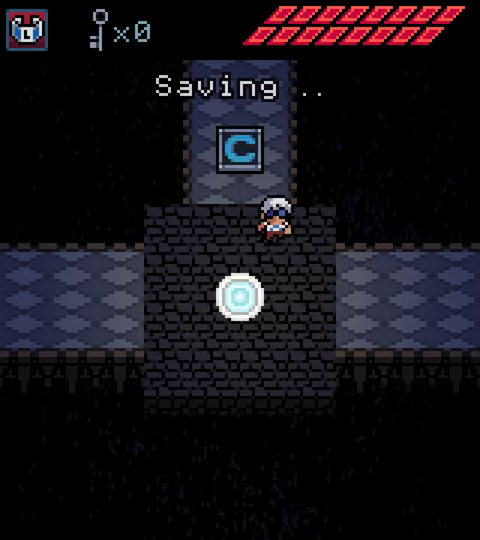